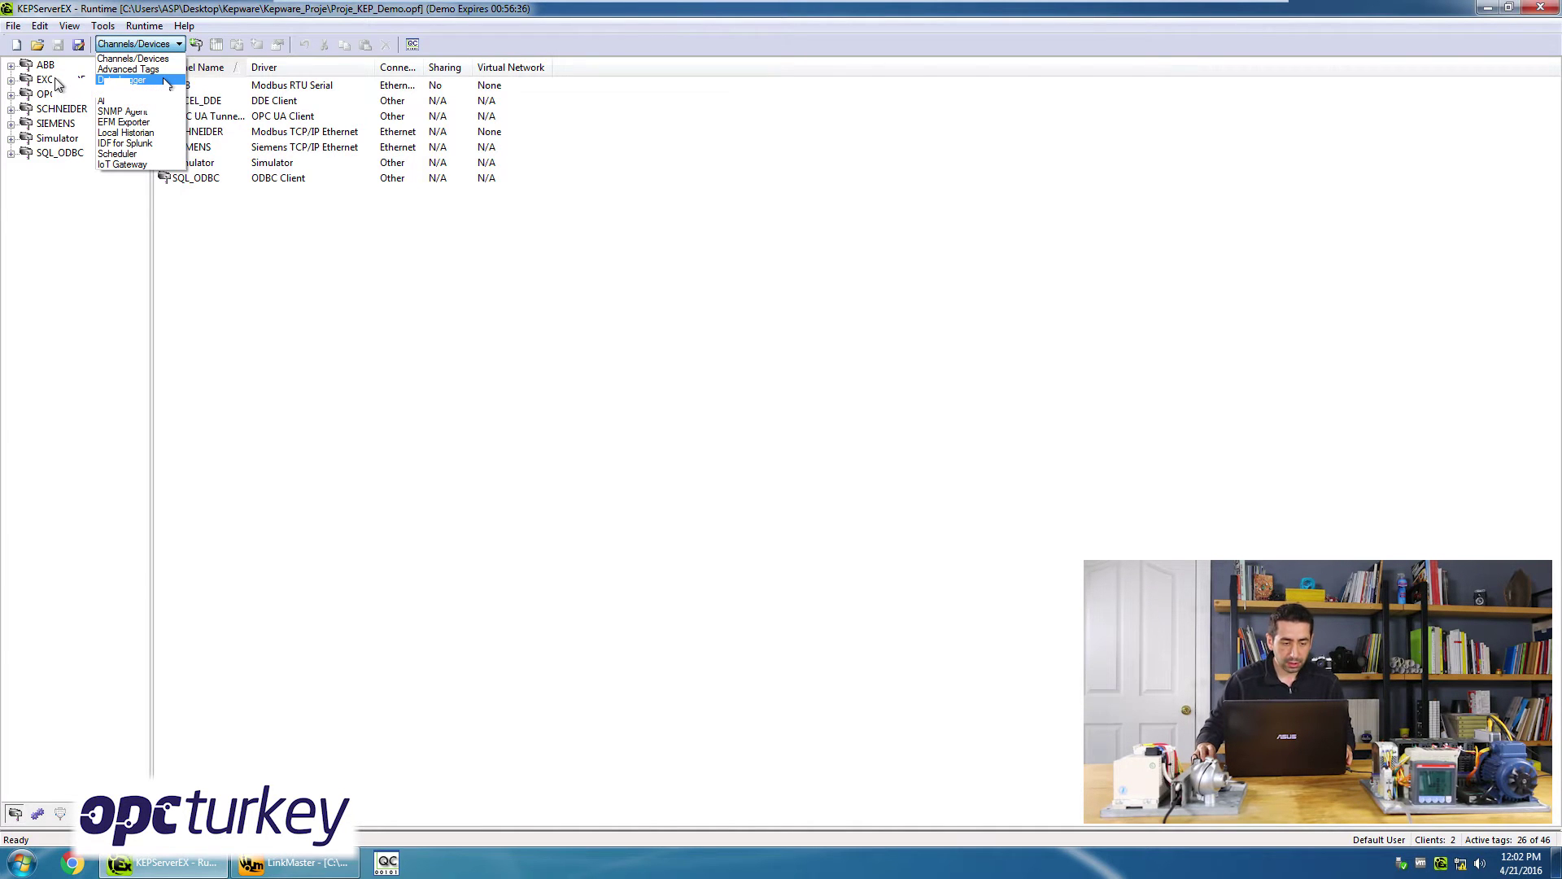
- Open the Data Logger configuration and view the SQL log group's data source settings and its logged server items
{"action": "left_click", "coordinate": [162, 79]}
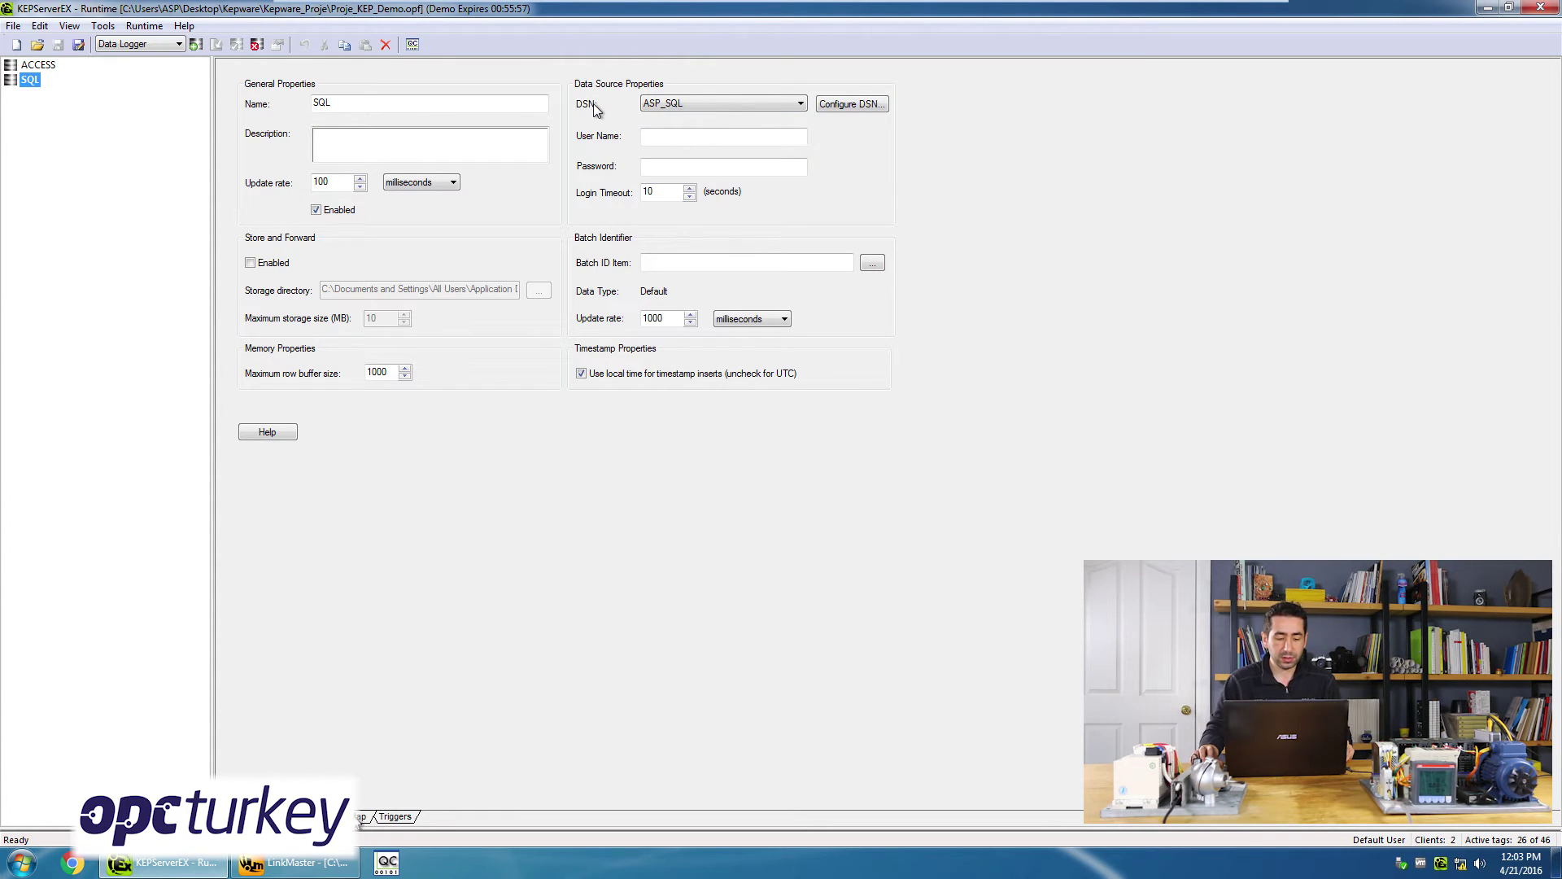
{"action": "left_click", "coordinate": [361, 816]}
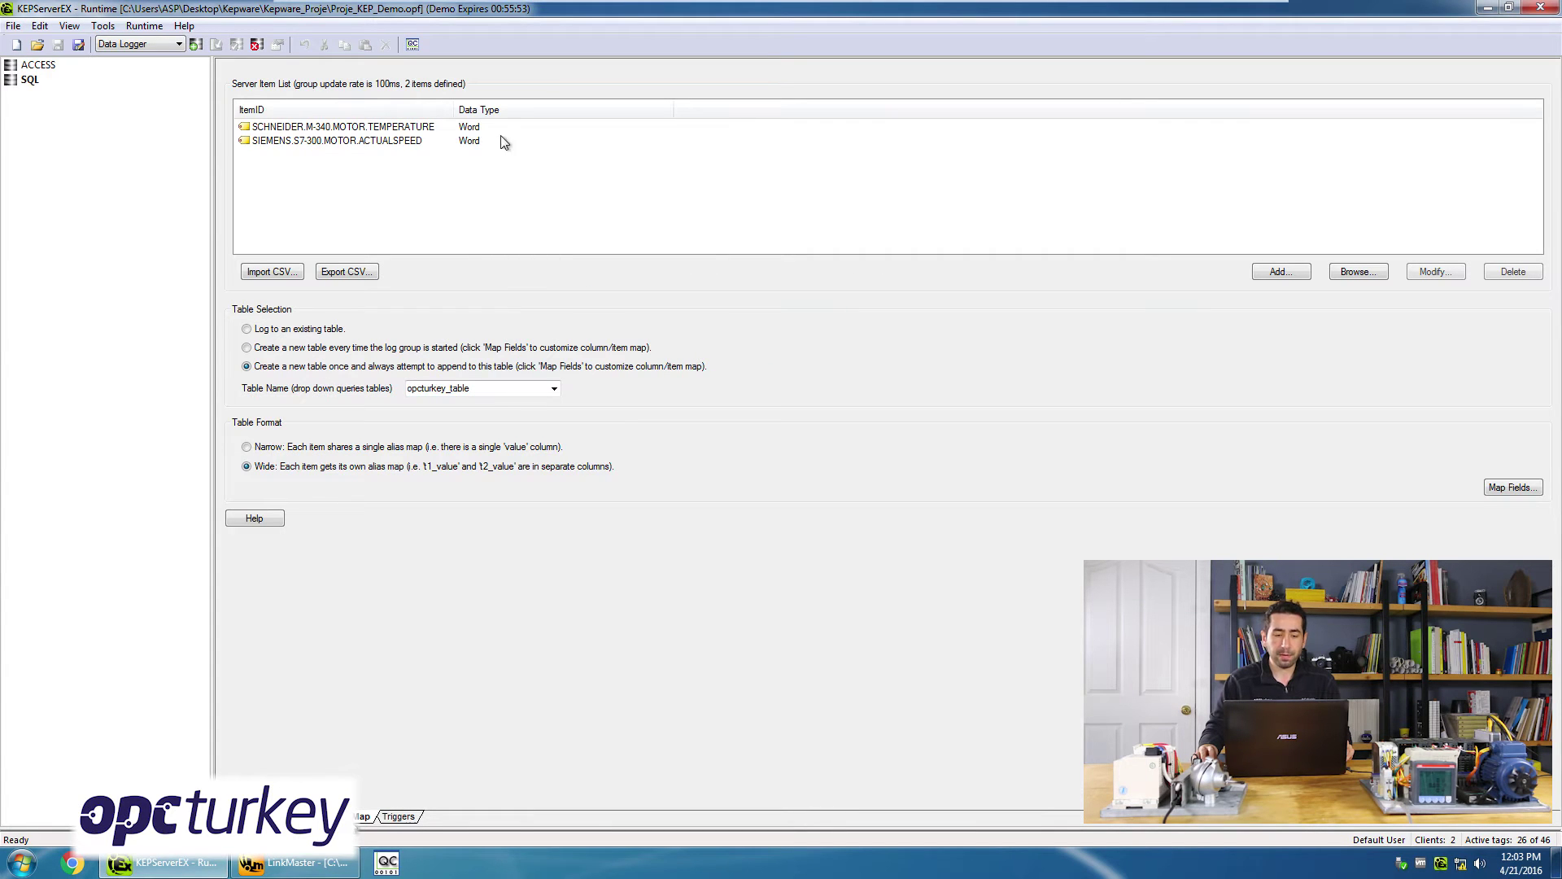
{"action": "left_click", "coordinate": [703, 232]}
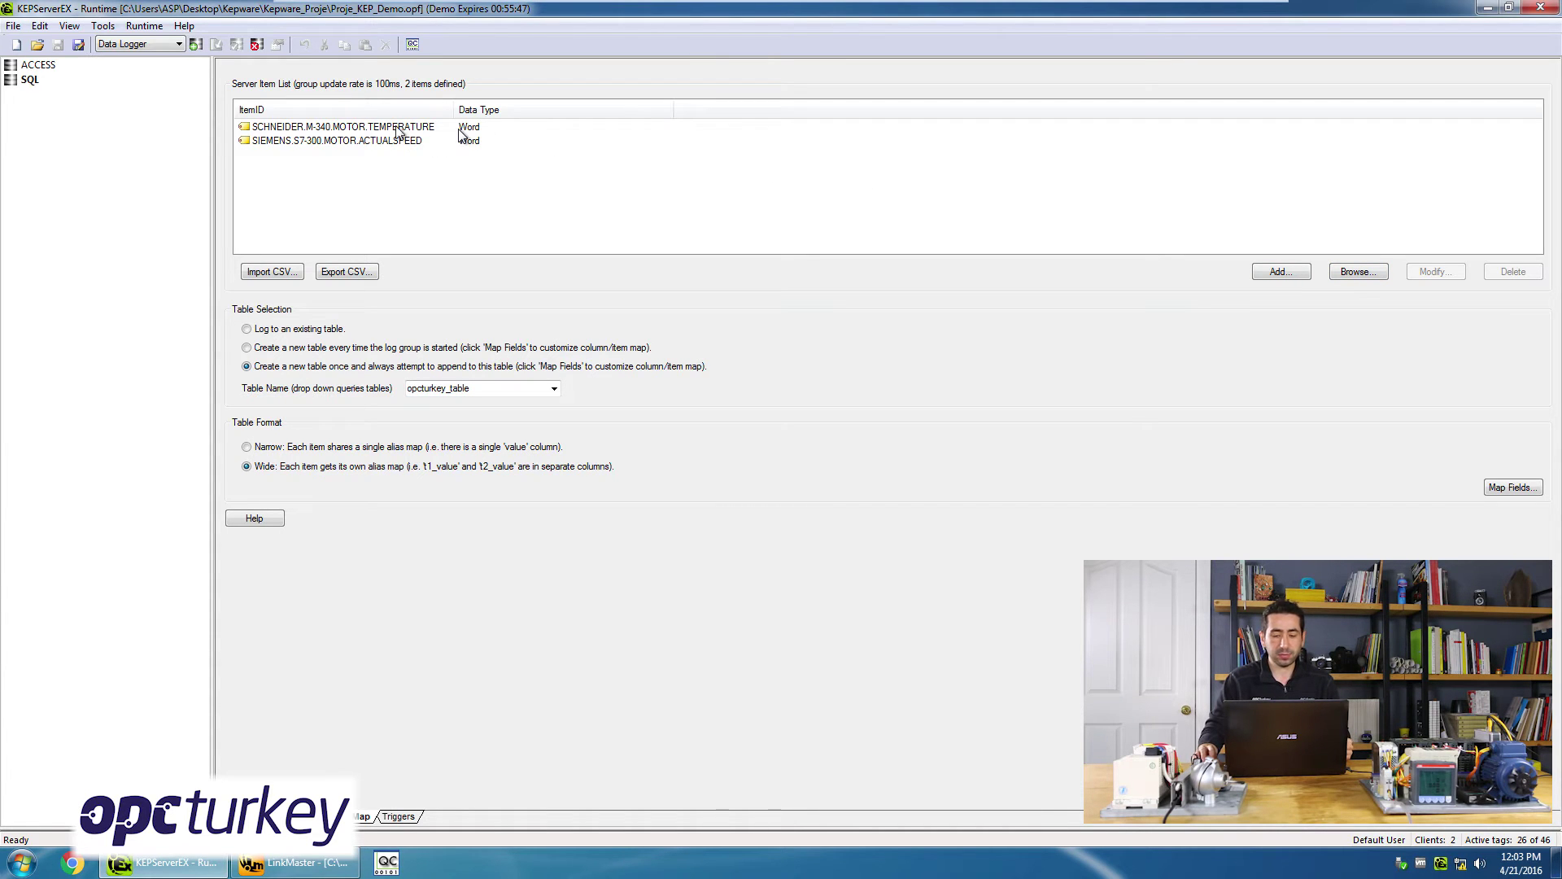
- Browse the tags available in the MOTOR group of the SCHNEIDER M-340 device, and close the tag browser without adding any
{"action": "left_click", "coordinate": [1363, 279]}
{"action": "left_click_drag", "start_coordinate": [373, 148], "coordinate": [425, 96]}
{"action": "left_click", "coordinate": [295, 251]}
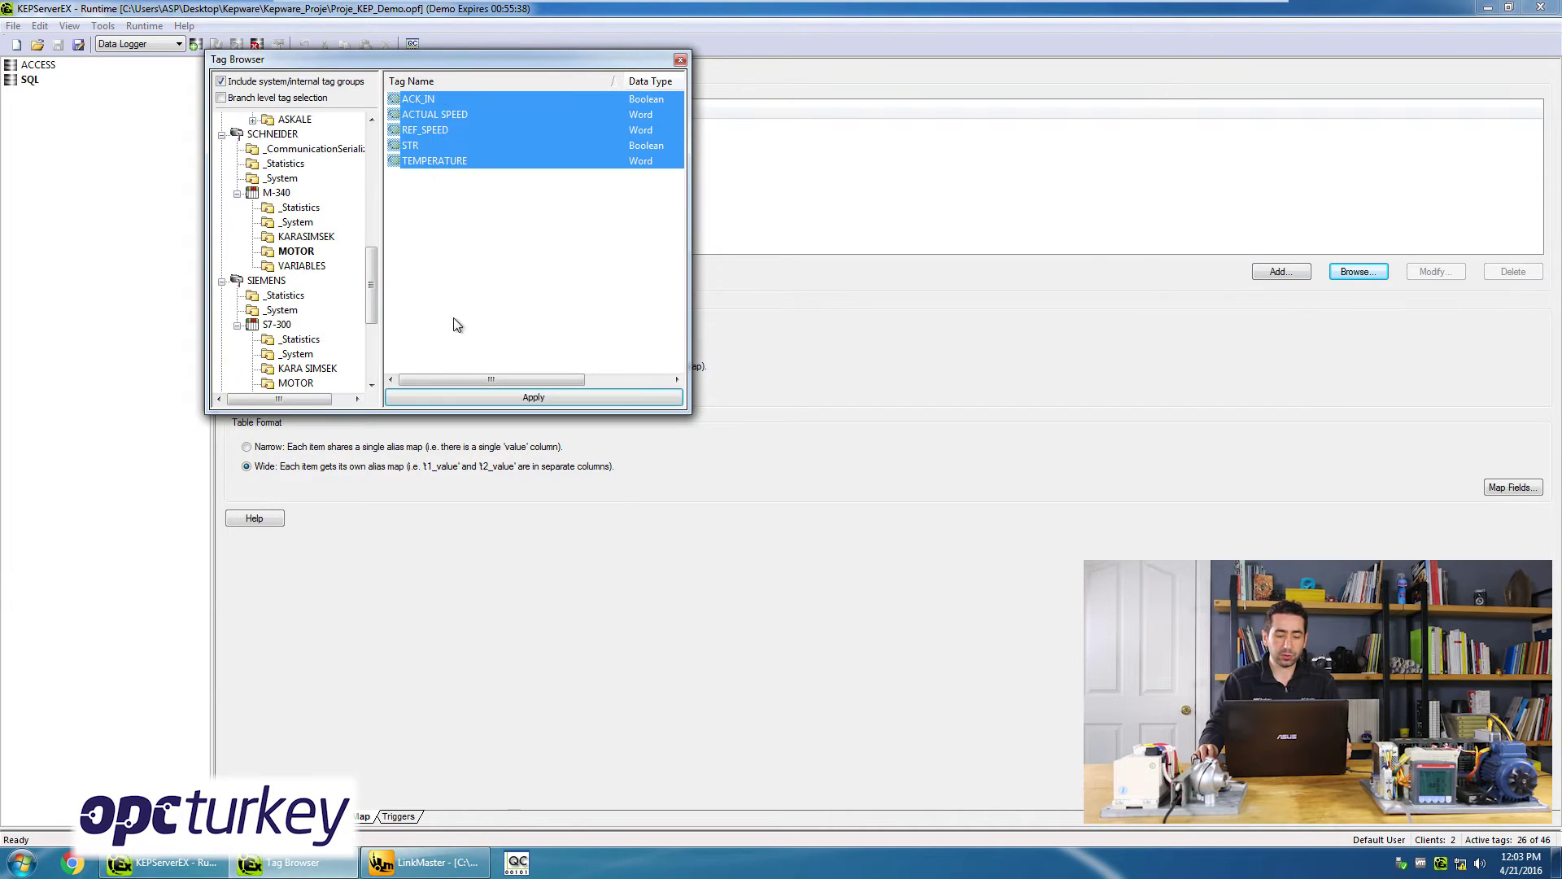
{"action": "left_click", "coordinate": [680, 61]}
{"action": "key", "text": "Return"}
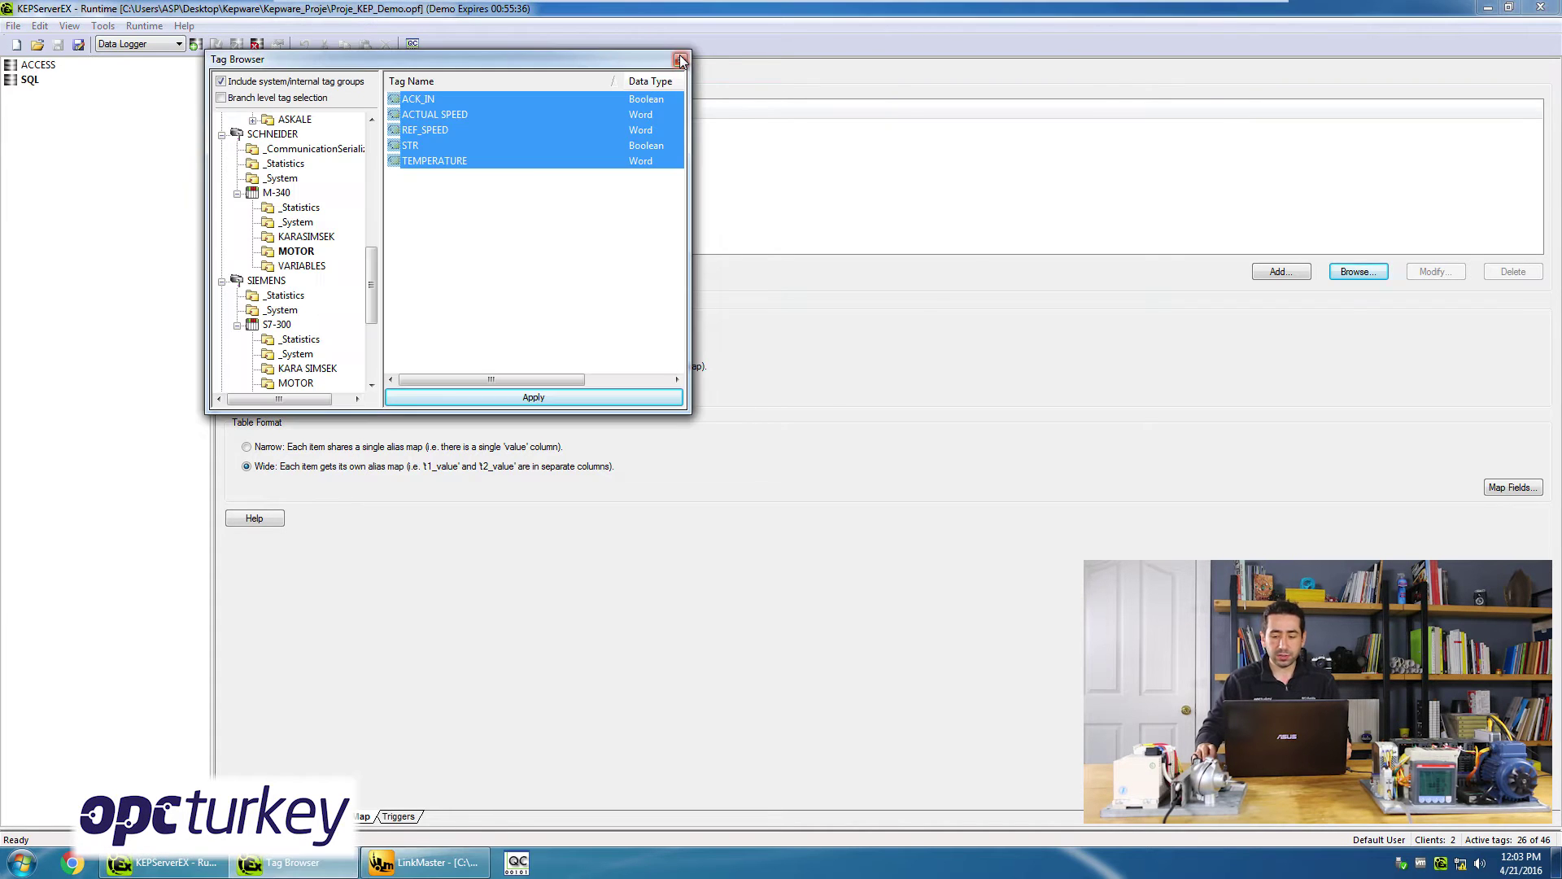
{"action": "key", "text": "Escape"}
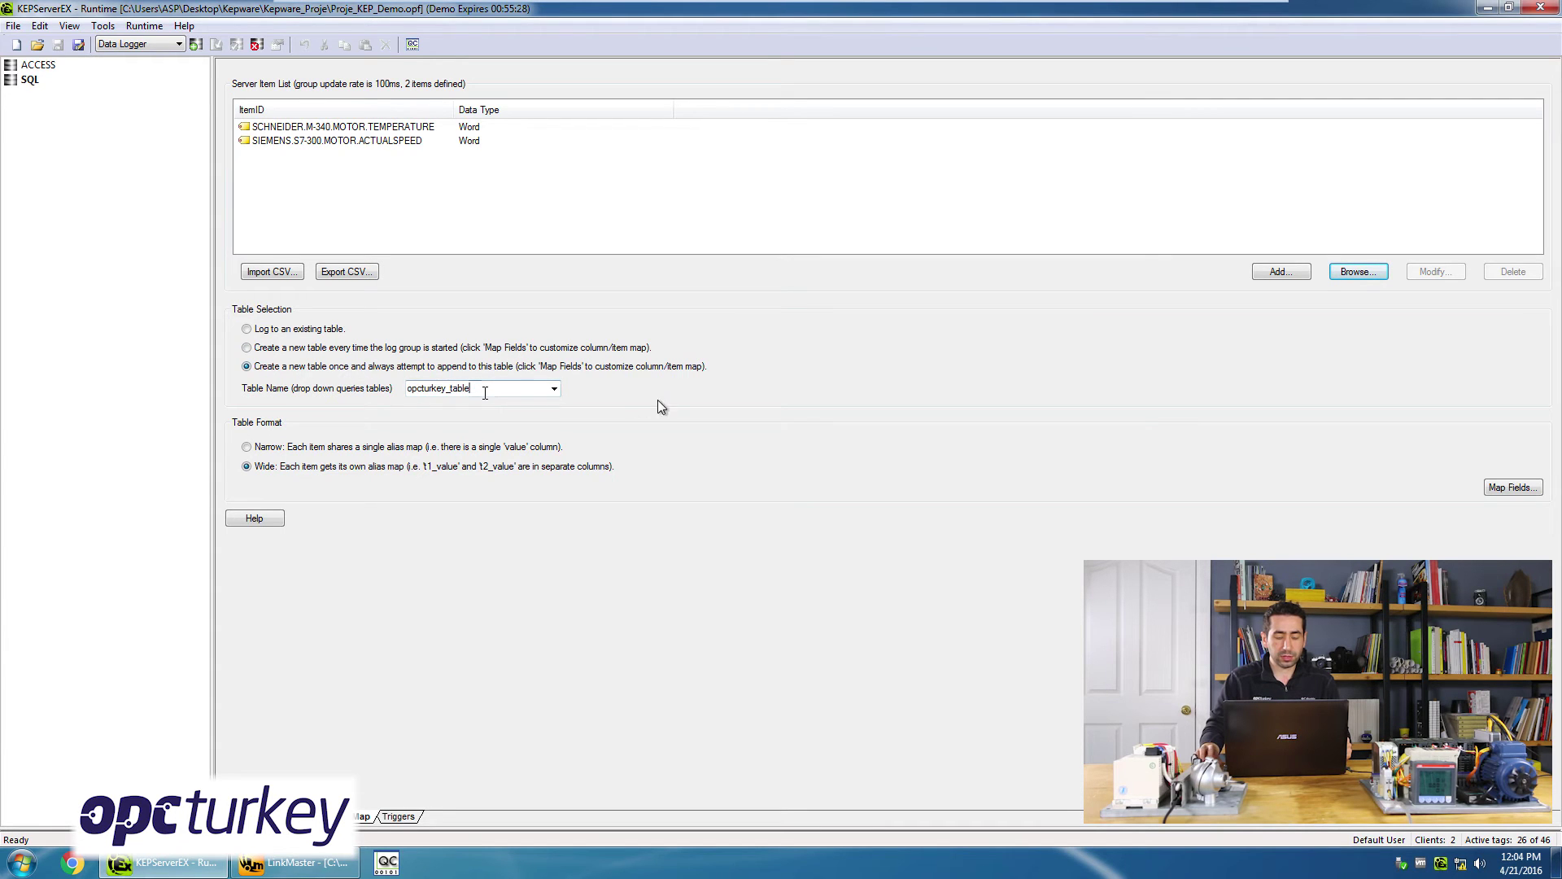
- Review the SQL log group's table name and the mapping of its server items to database fields
{"action": "left_click_drag", "start_coordinate": [488, 389], "coordinate": [361, 383]}
{"action": "left_click", "coordinate": [485, 393]}
{"action": "left_click_drag", "start_coordinate": [485, 393], "coordinate": [416, 375]}
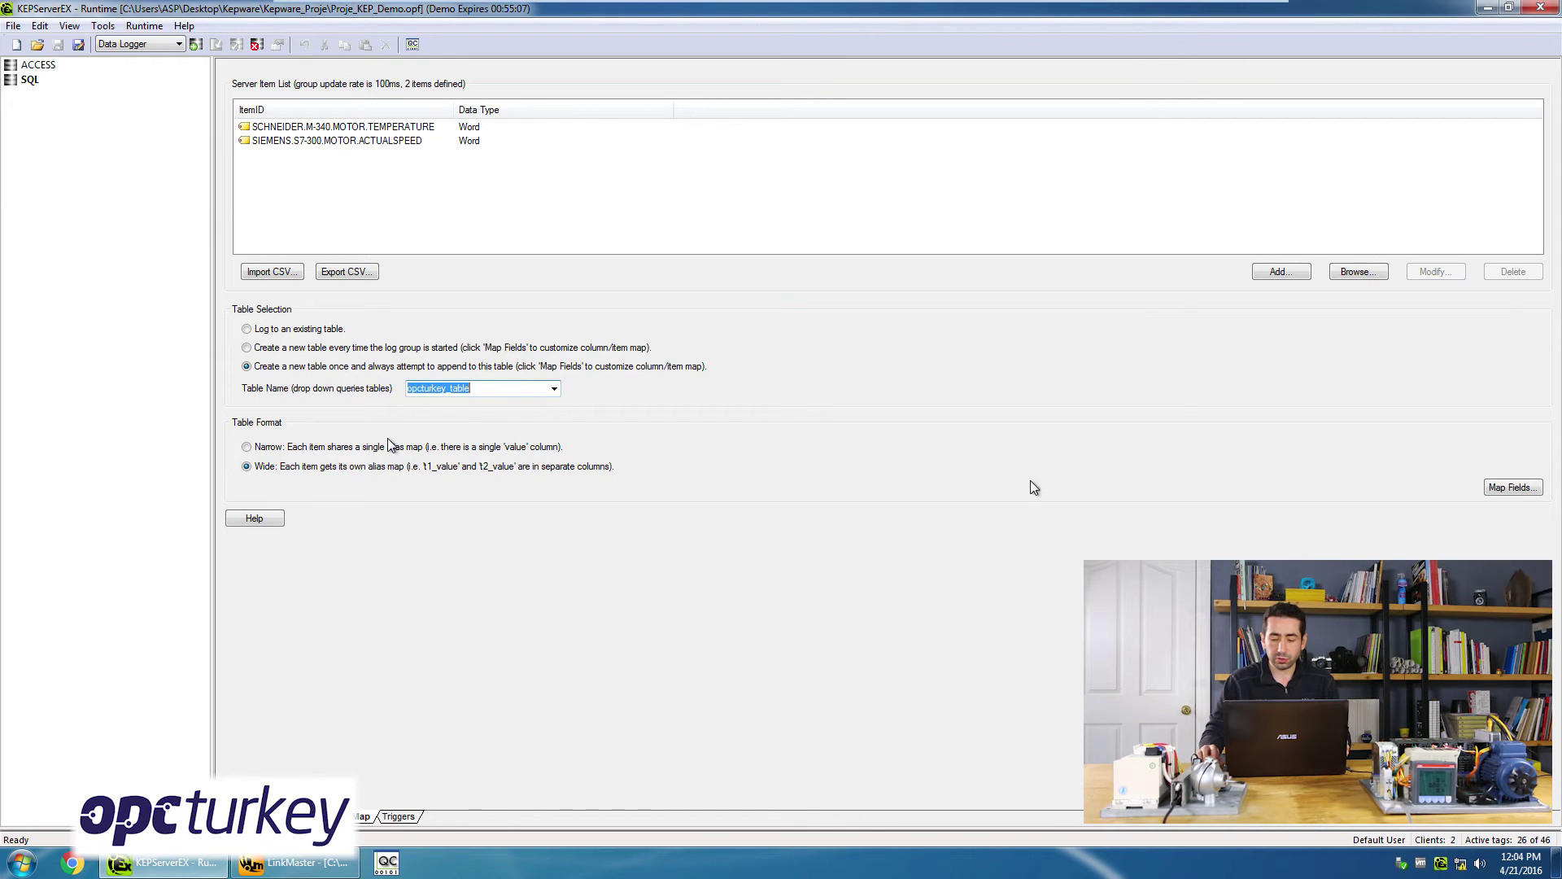
{"action": "left_click", "coordinate": [1516, 488]}
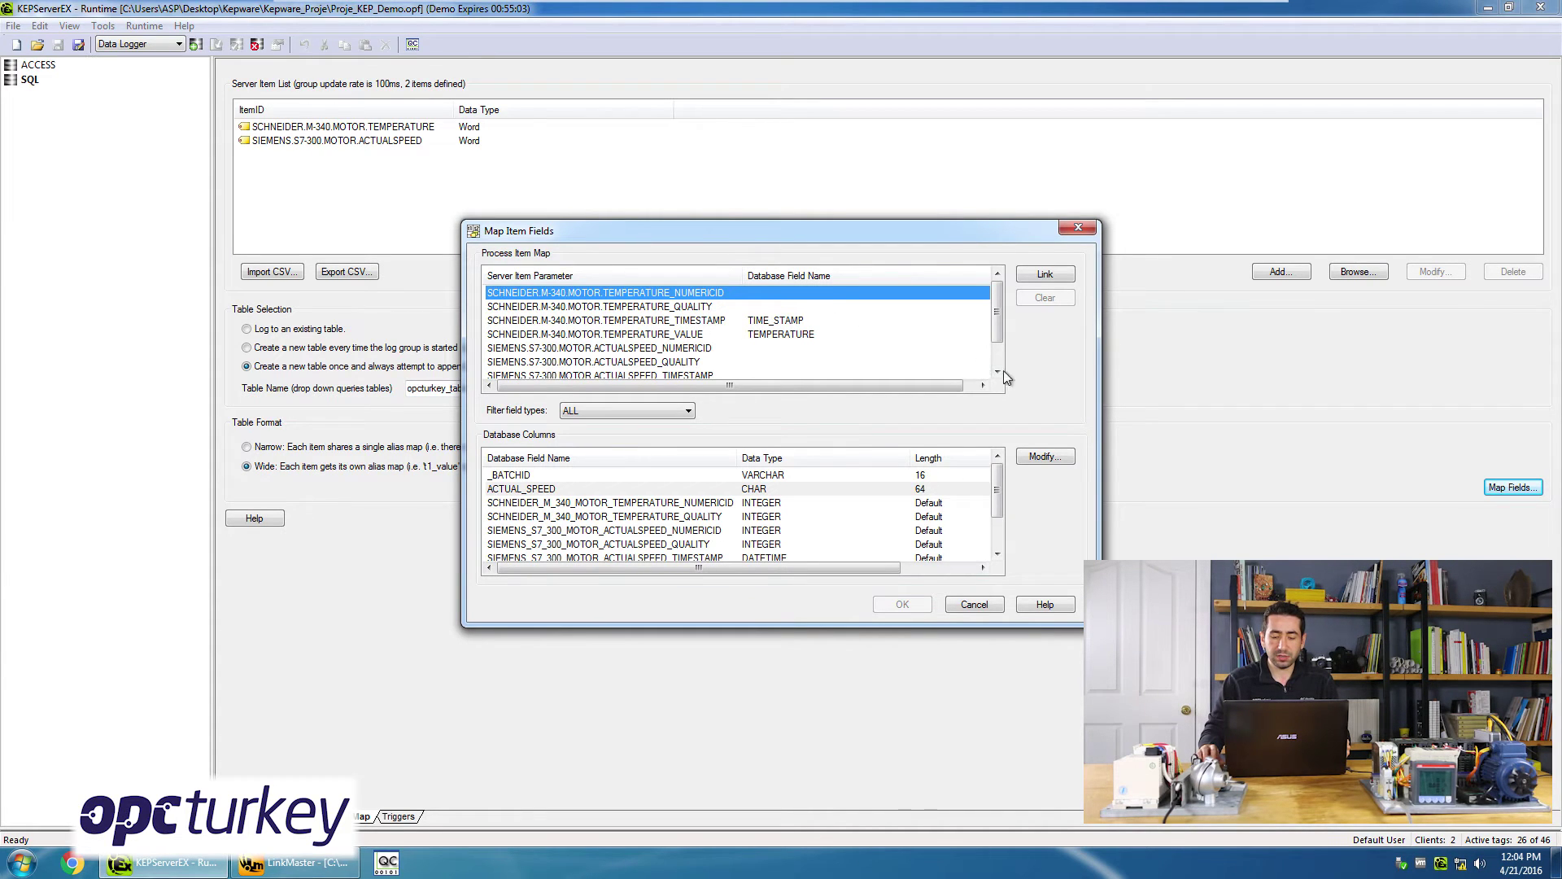
{"action": "left_click", "coordinate": [1079, 230]}
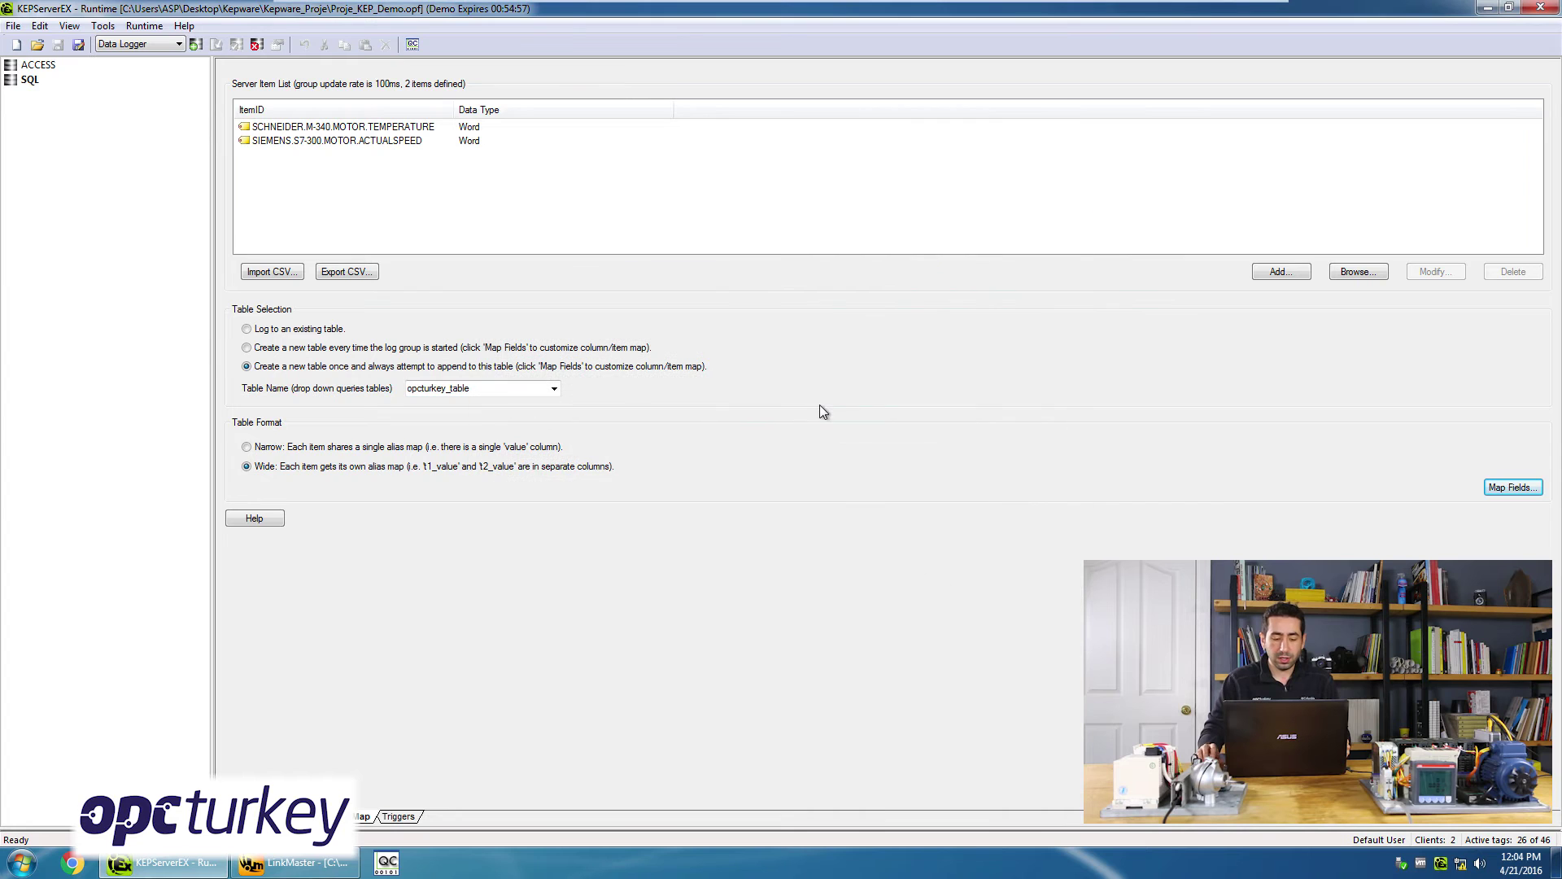
- Open the SQL log group's existing trigger and inspect its trigger types and logging conditions
{"action": "left_click", "coordinate": [409, 816]}
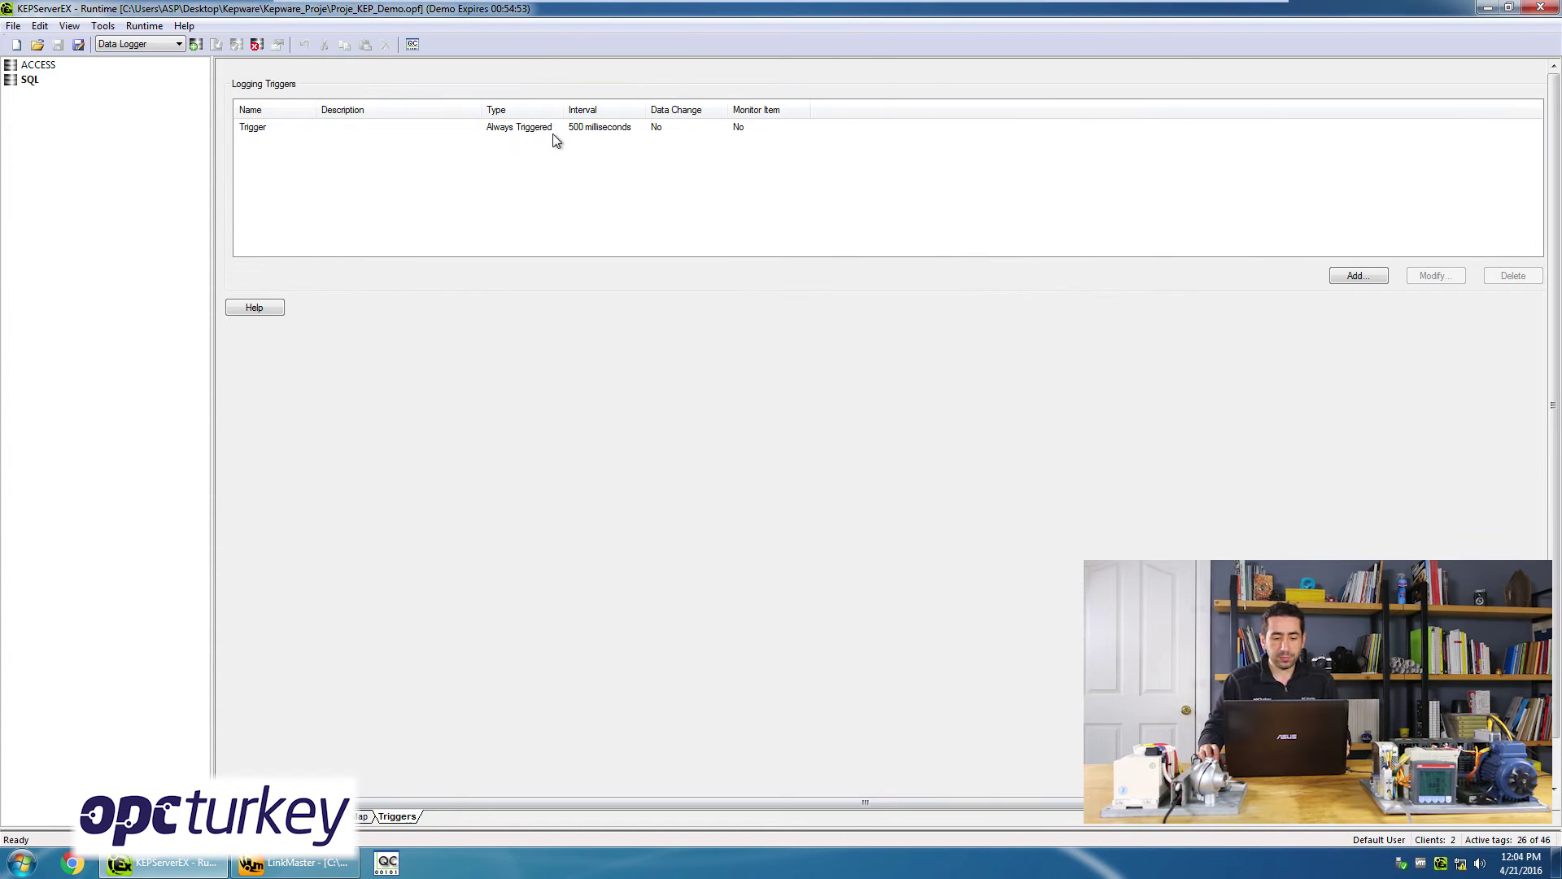
{"action": "double_click", "coordinate": [551, 130]}
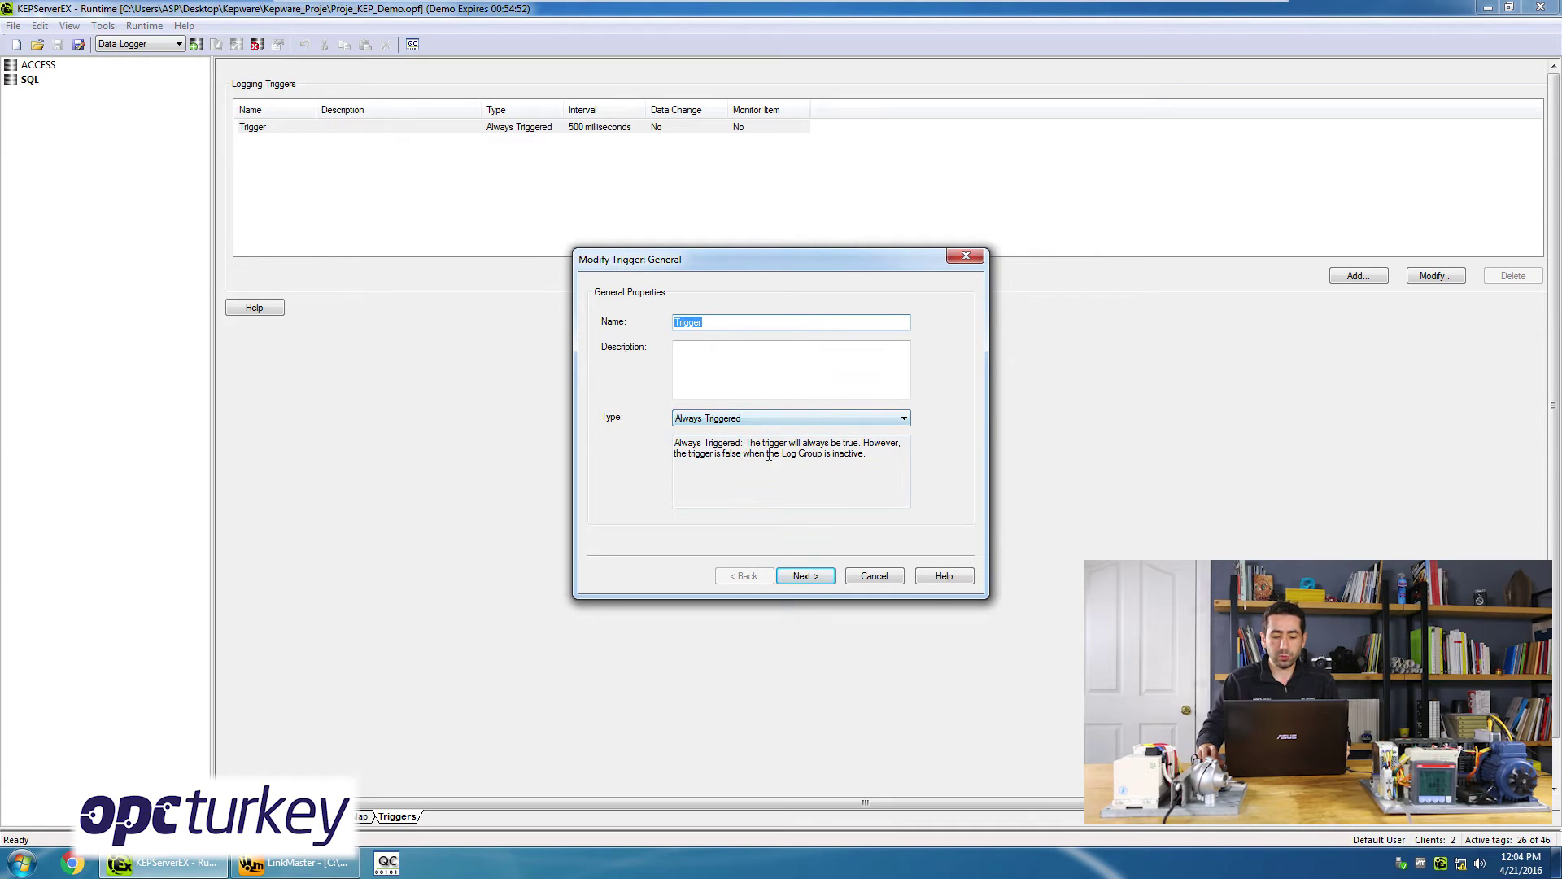
{"action": "left_click", "coordinate": [749, 419]}
{"action": "left_click", "coordinate": [749, 420]}
{"action": "left_click", "coordinate": [806, 578]}
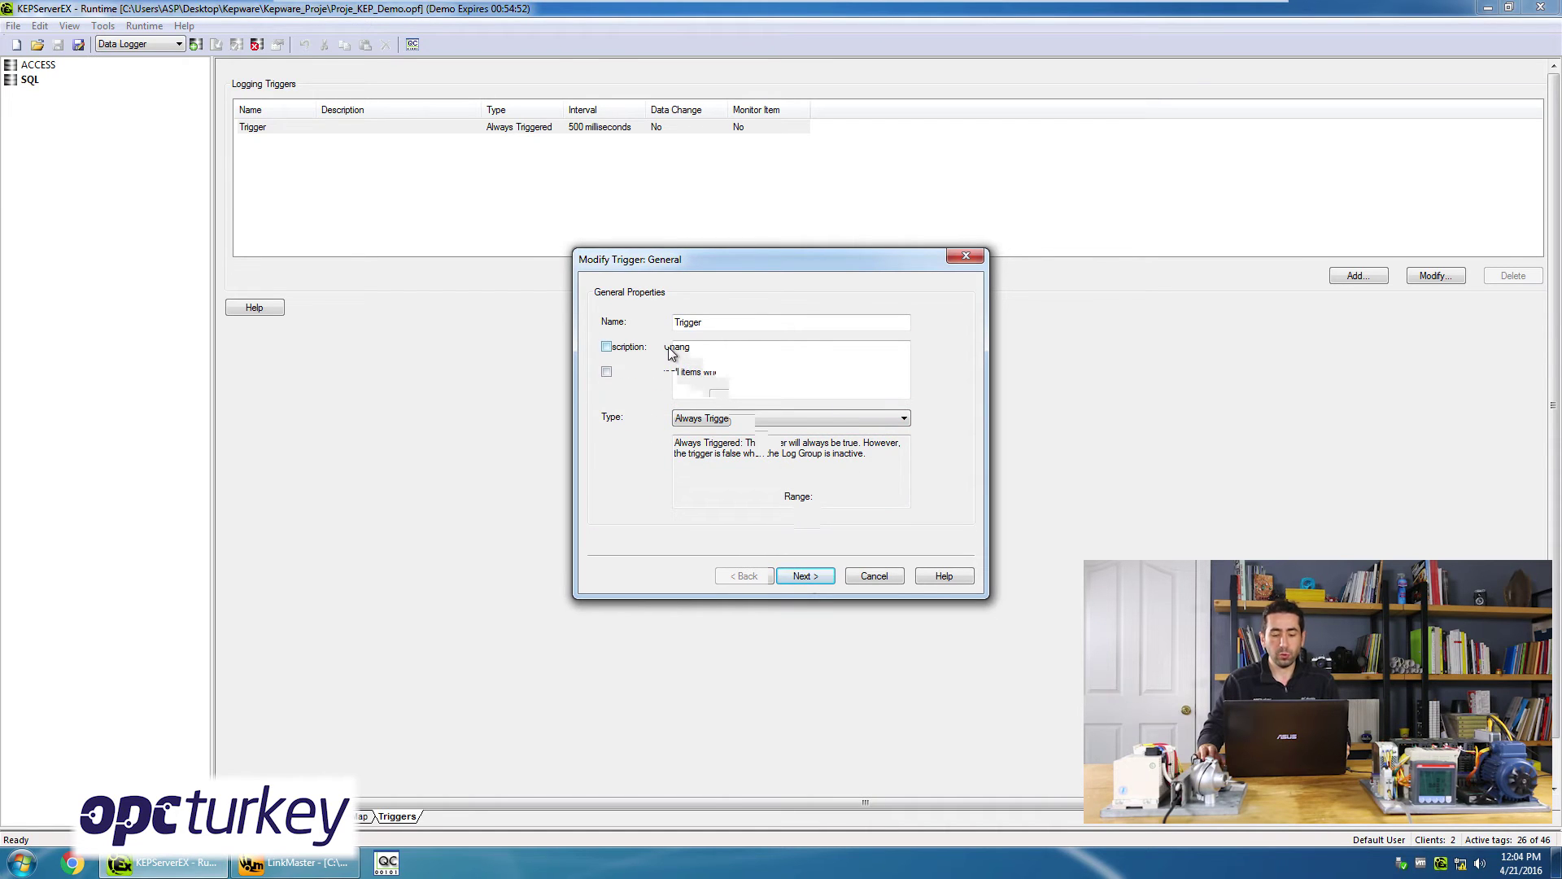
{"action": "left_click", "coordinate": [805, 576]}
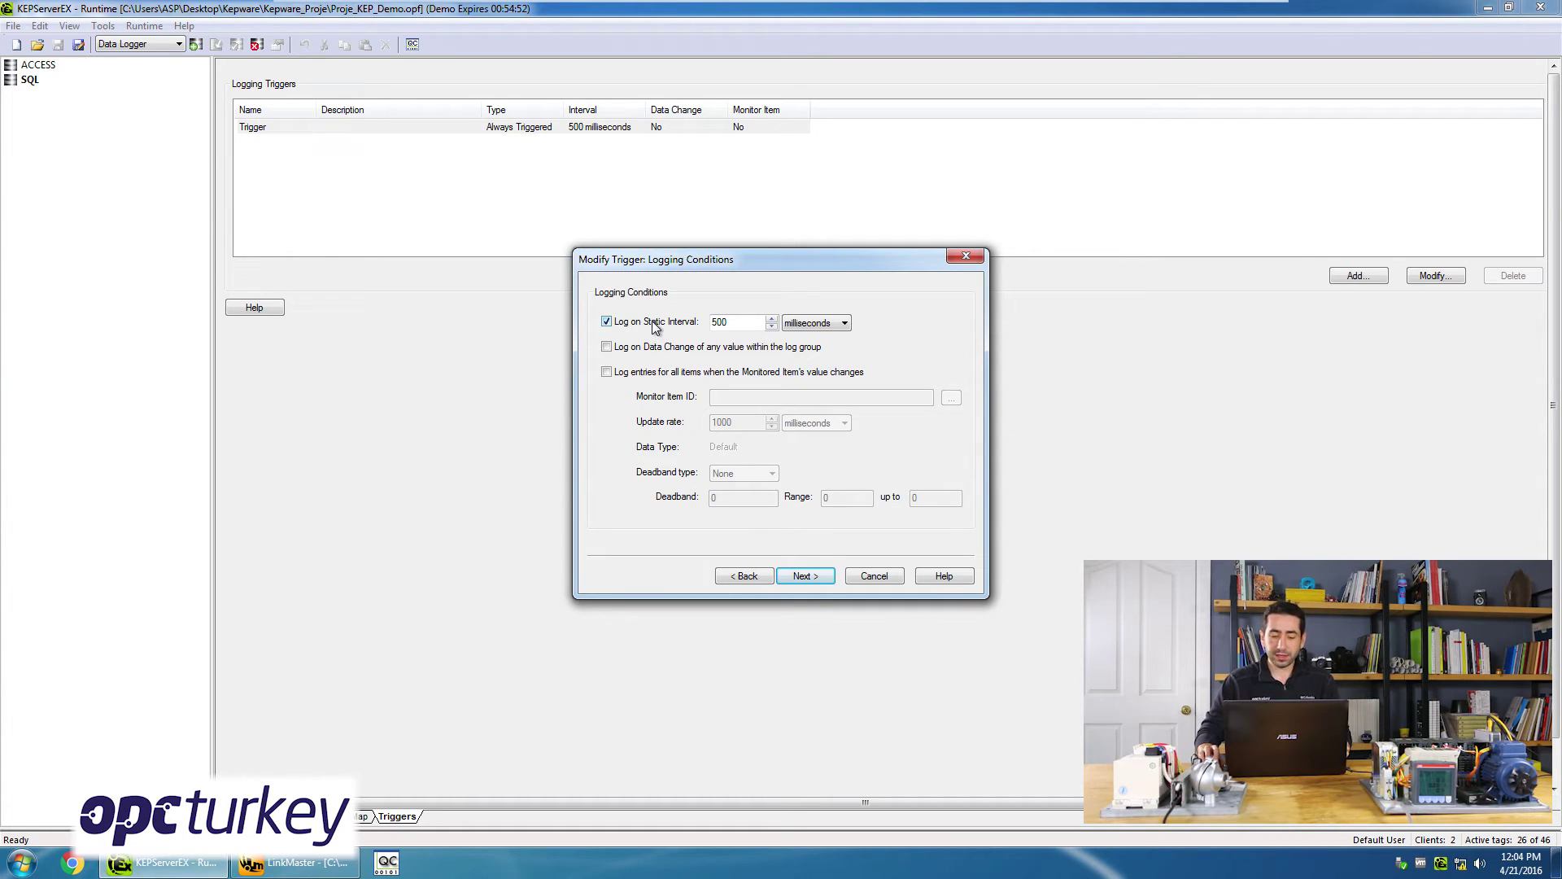
- Inspect the static interval's time units, try logging on data change instead, and restore logging on static interval
{"action": "left_click", "coordinate": [818, 323]}
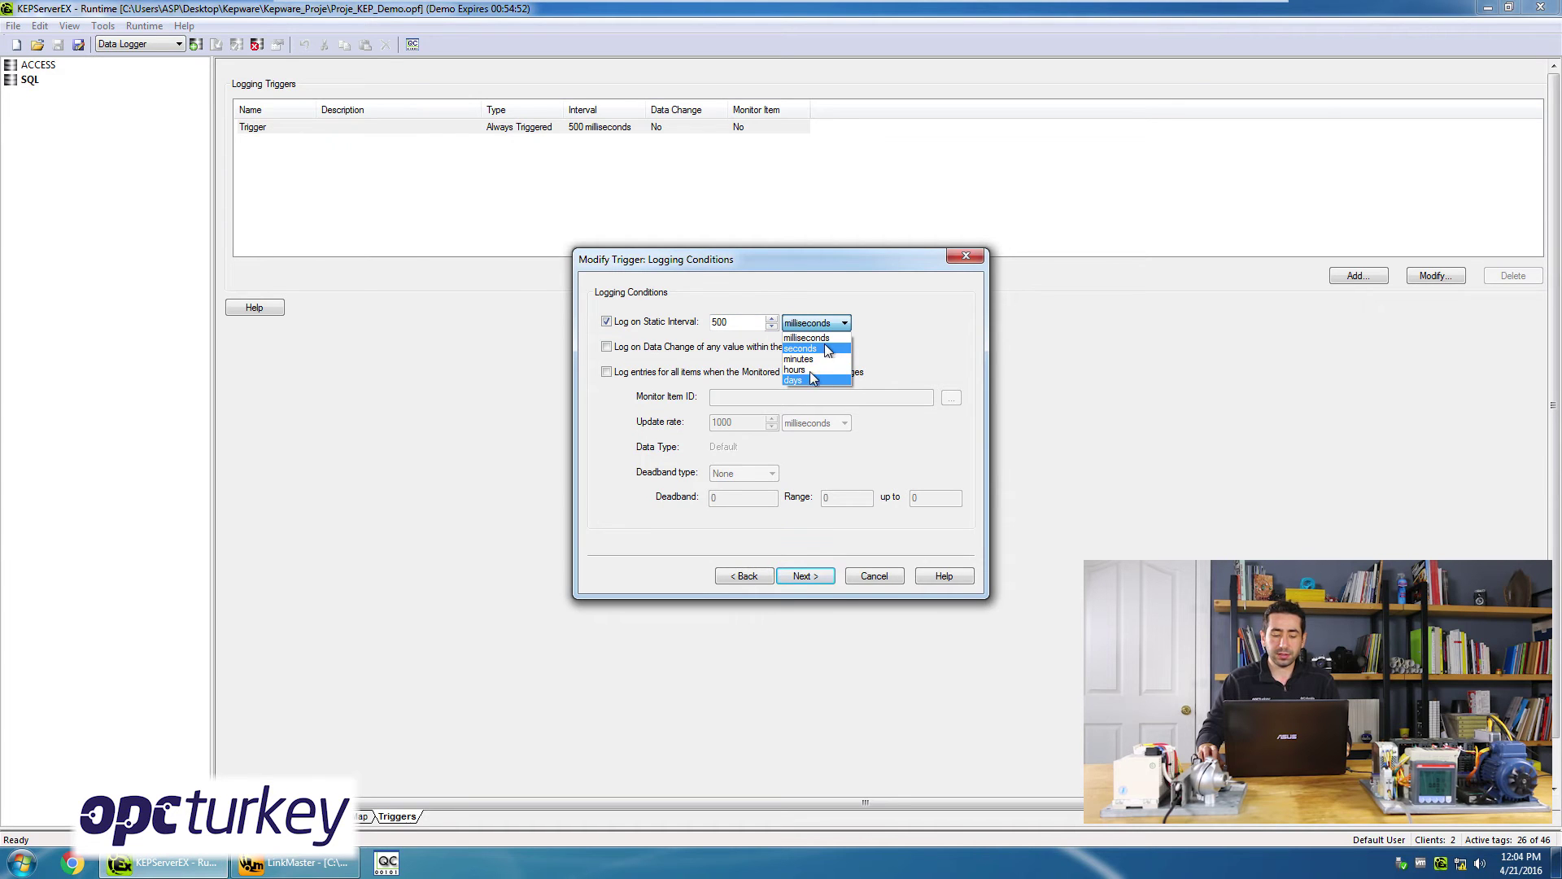
{"action": "left_click", "coordinate": [690, 348]}
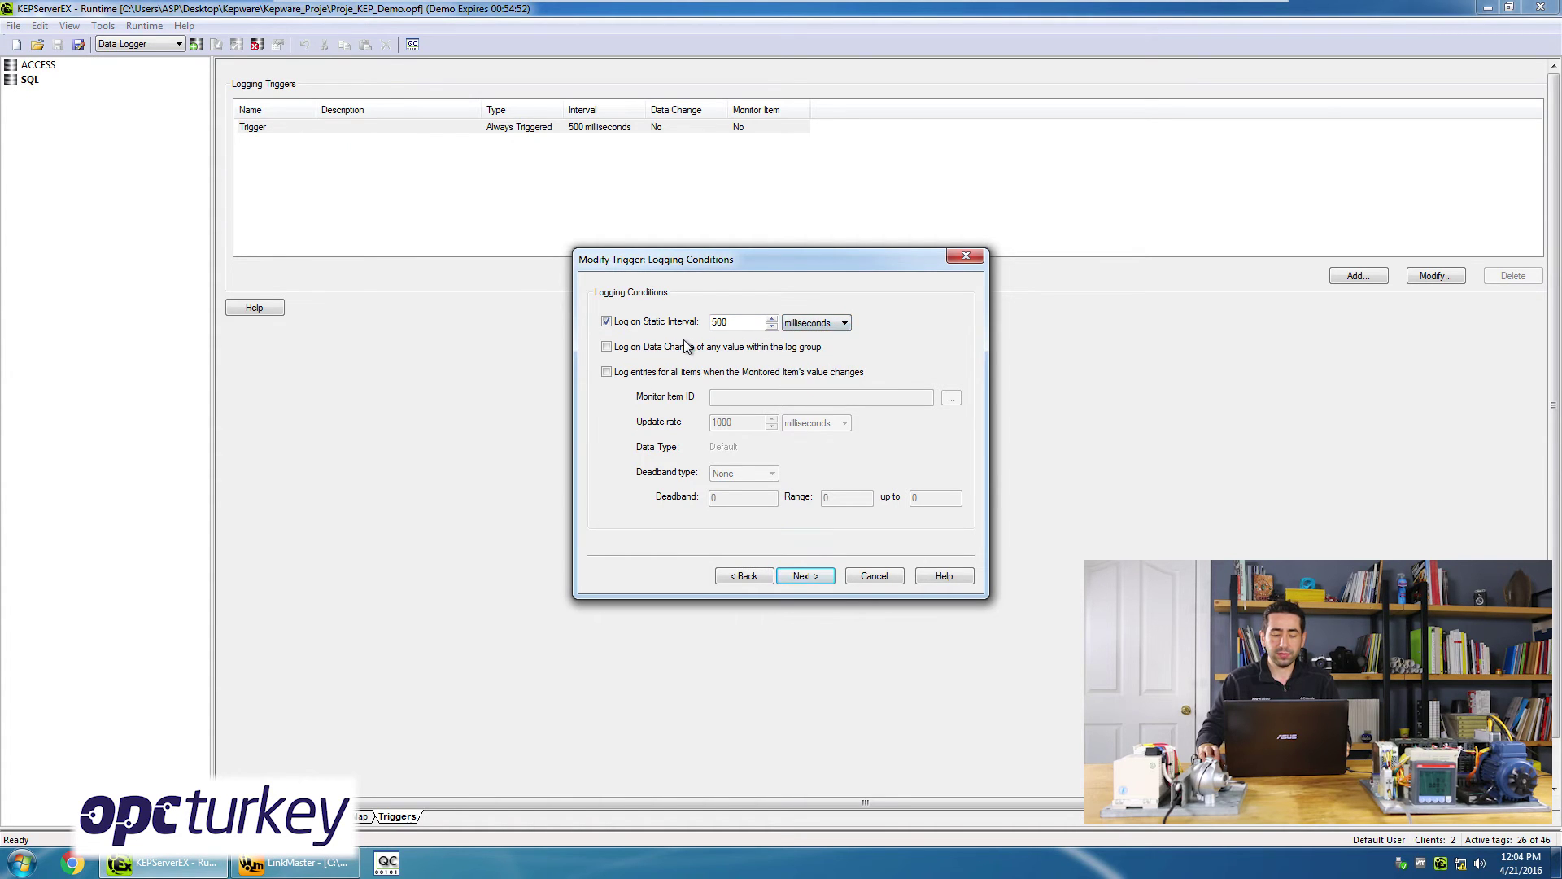
{"action": "left_click", "coordinate": [606, 323]}
{"action": "left_click", "coordinate": [608, 347]}
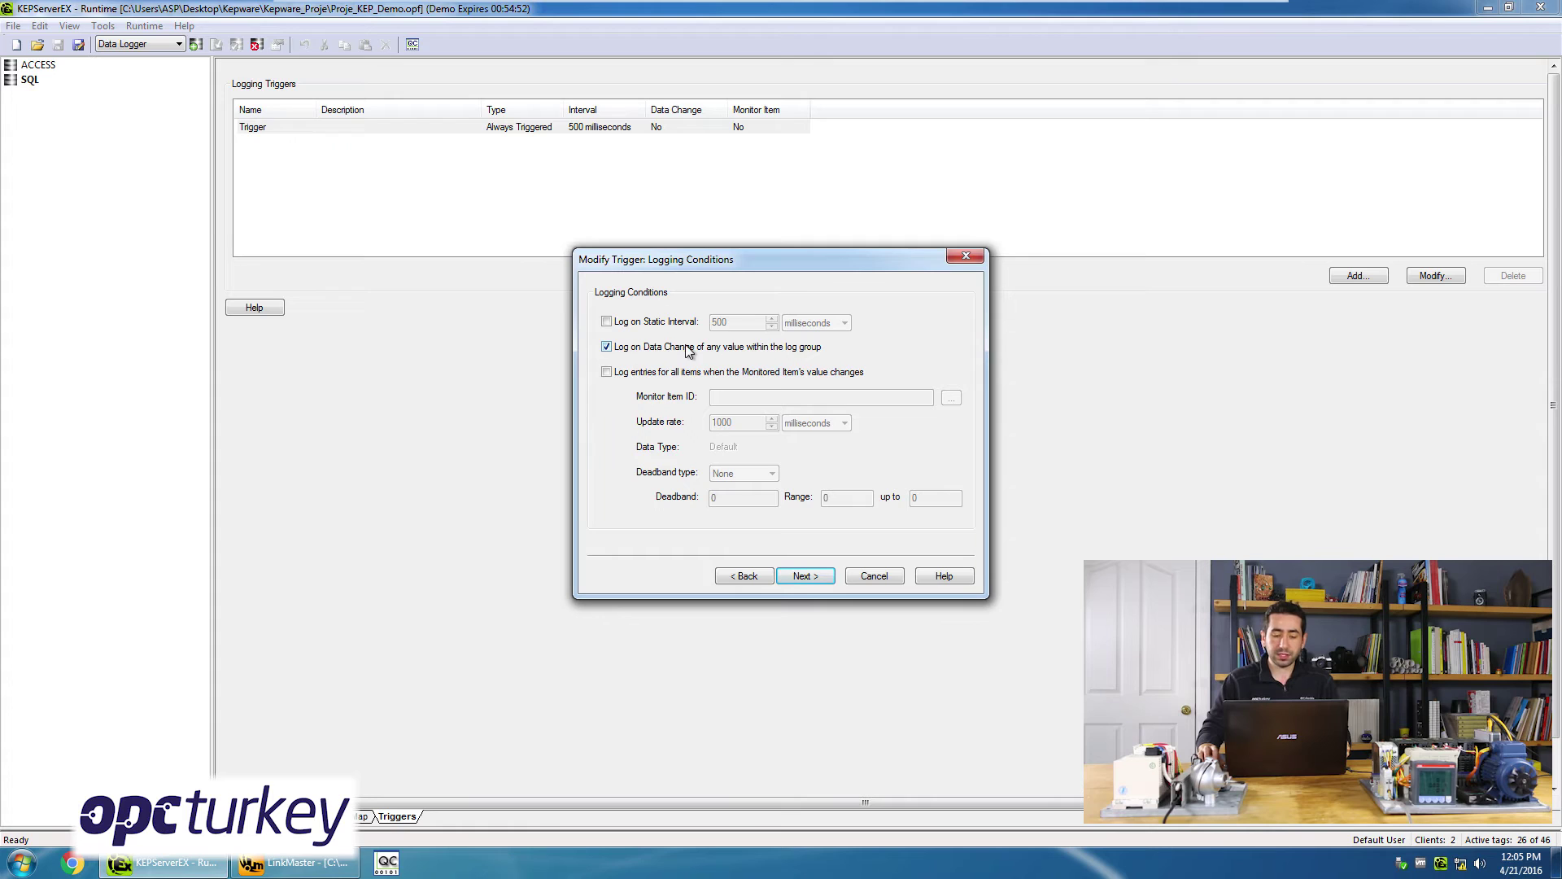
{"action": "left_click", "coordinate": [607, 346]}
{"action": "left_click", "coordinate": [607, 322]}
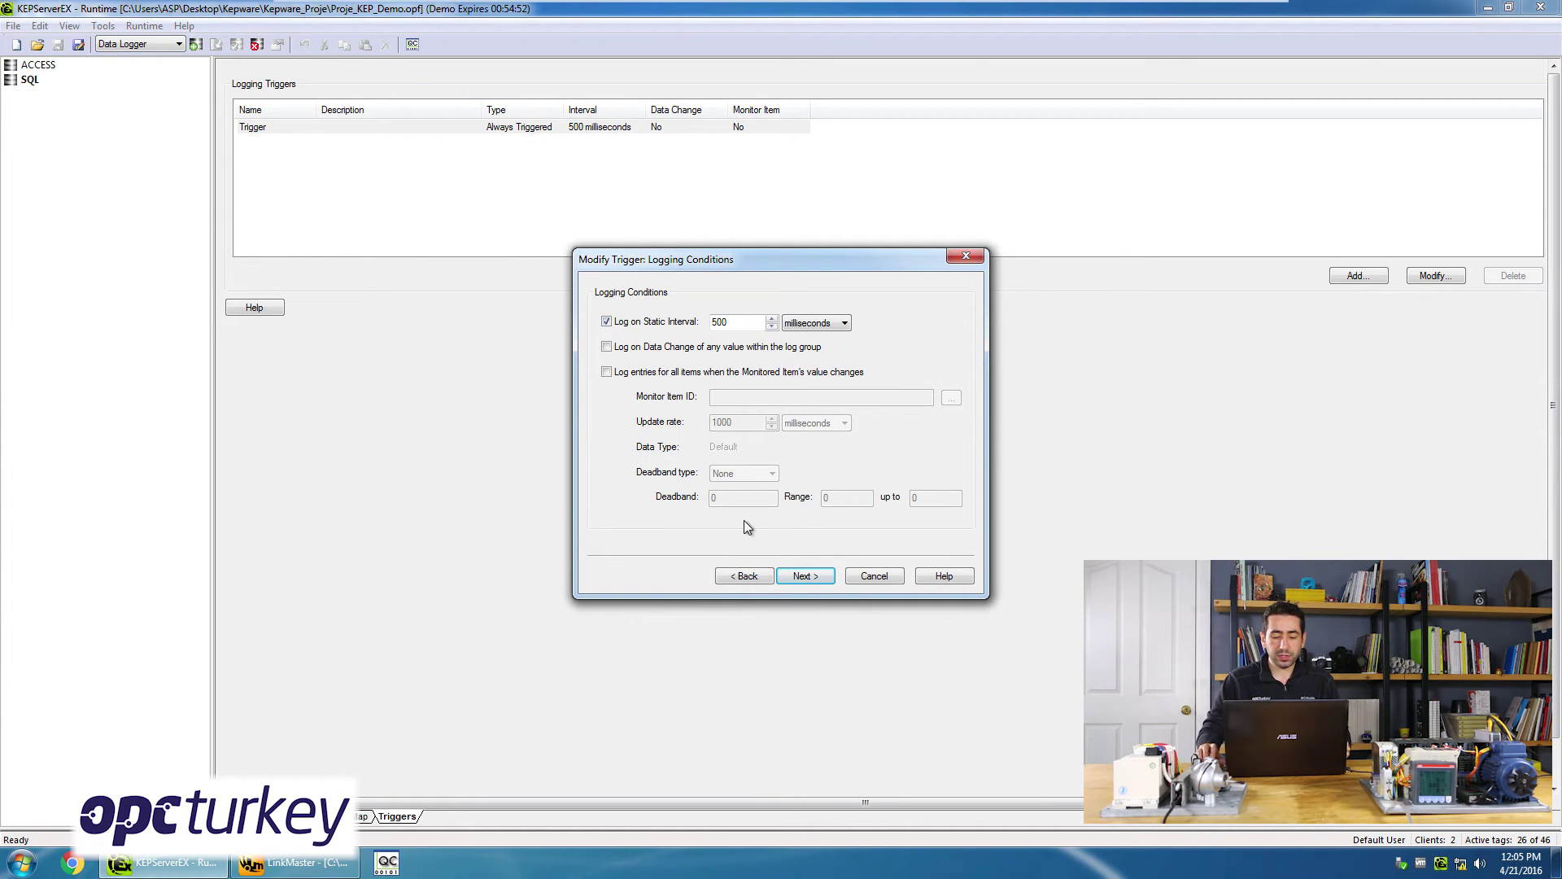
- Switch the trigger type to Based on Time (Absolute) and view its day and time schedule settings
{"action": "left_click", "coordinate": [745, 576]}
{"action": "left_click", "coordinate": [738, 420]}
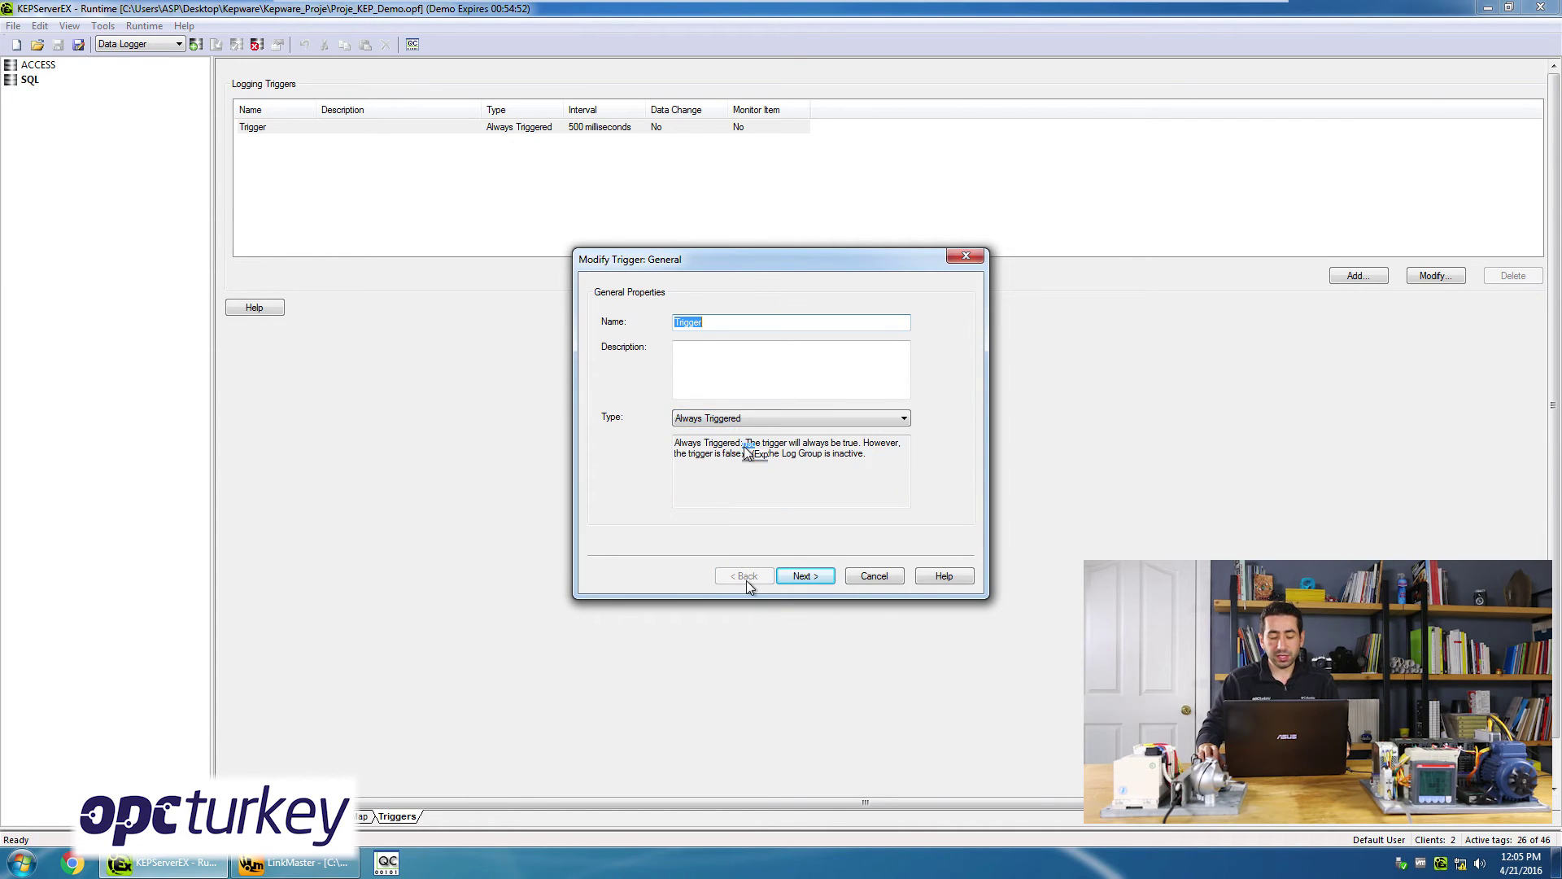
{"action": "left_click", "coordinate": [723, 432]}
{"action": "left_click", "coordinate": [818, 574]}
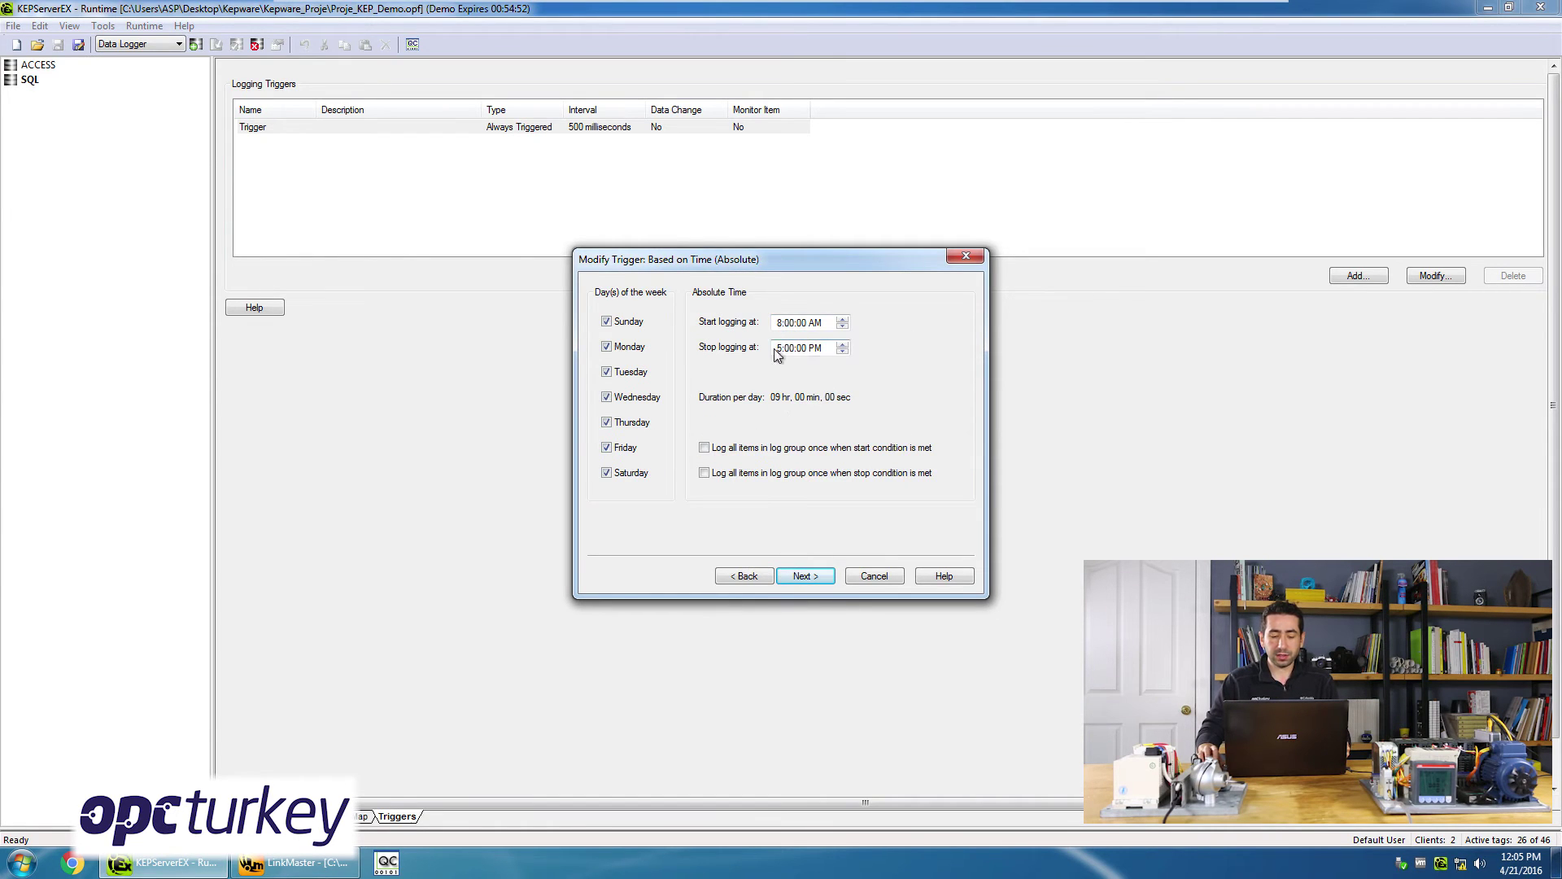
- Switch the trigger type to Based on Condition (Expression) and go to its start condition settings
{"action": "left_click", "coordinate": [745, 576]}
{"action": "left_click", "coordinate": [736, 418]}
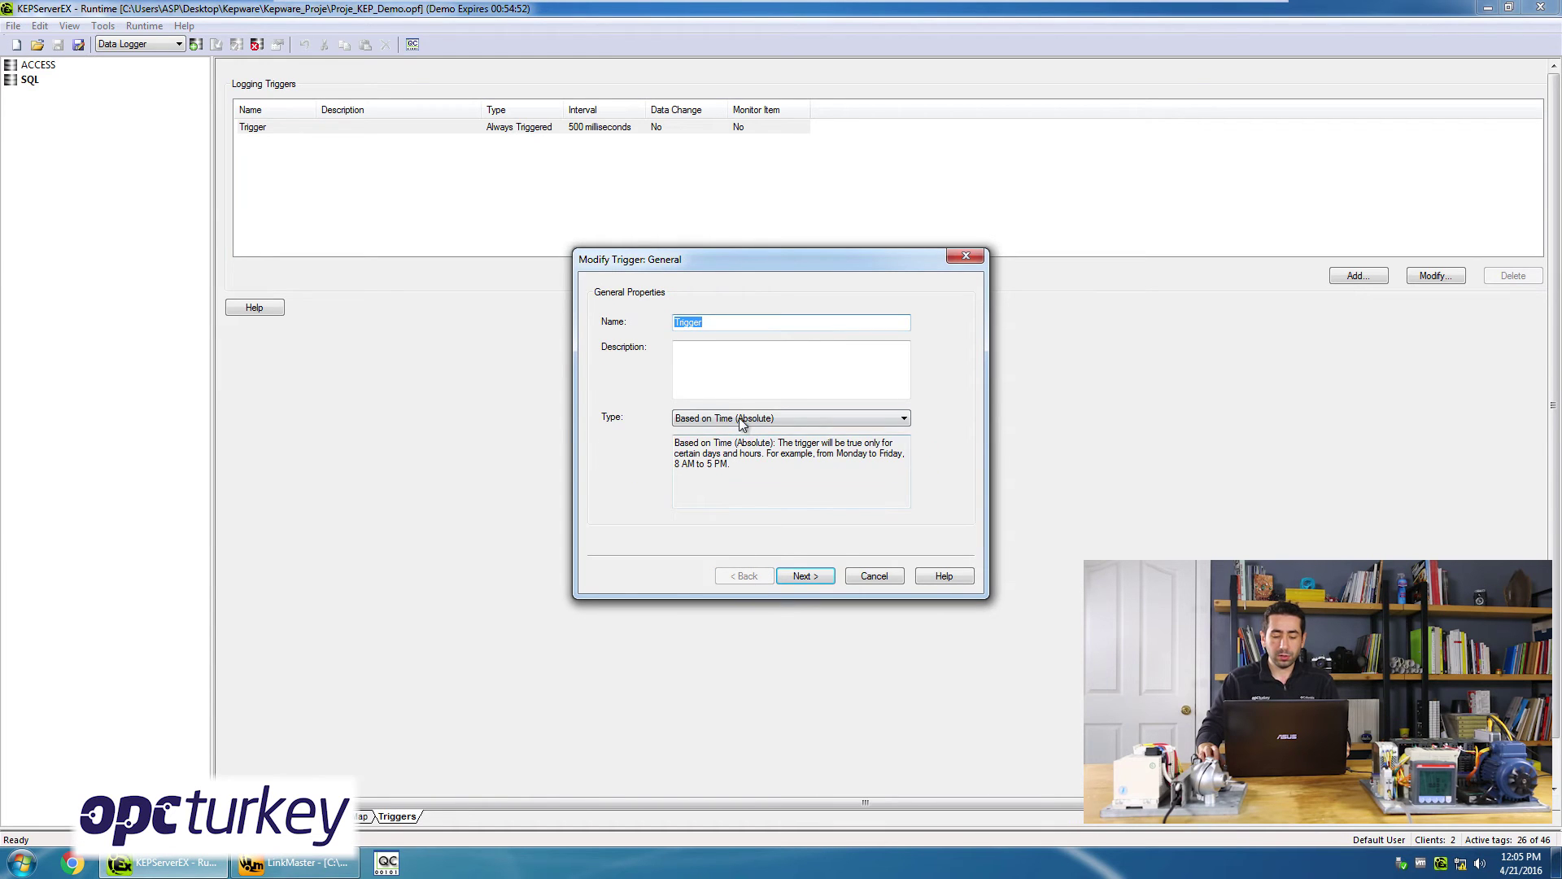
{"action": "left_click", "coordinate": [737, 454]}
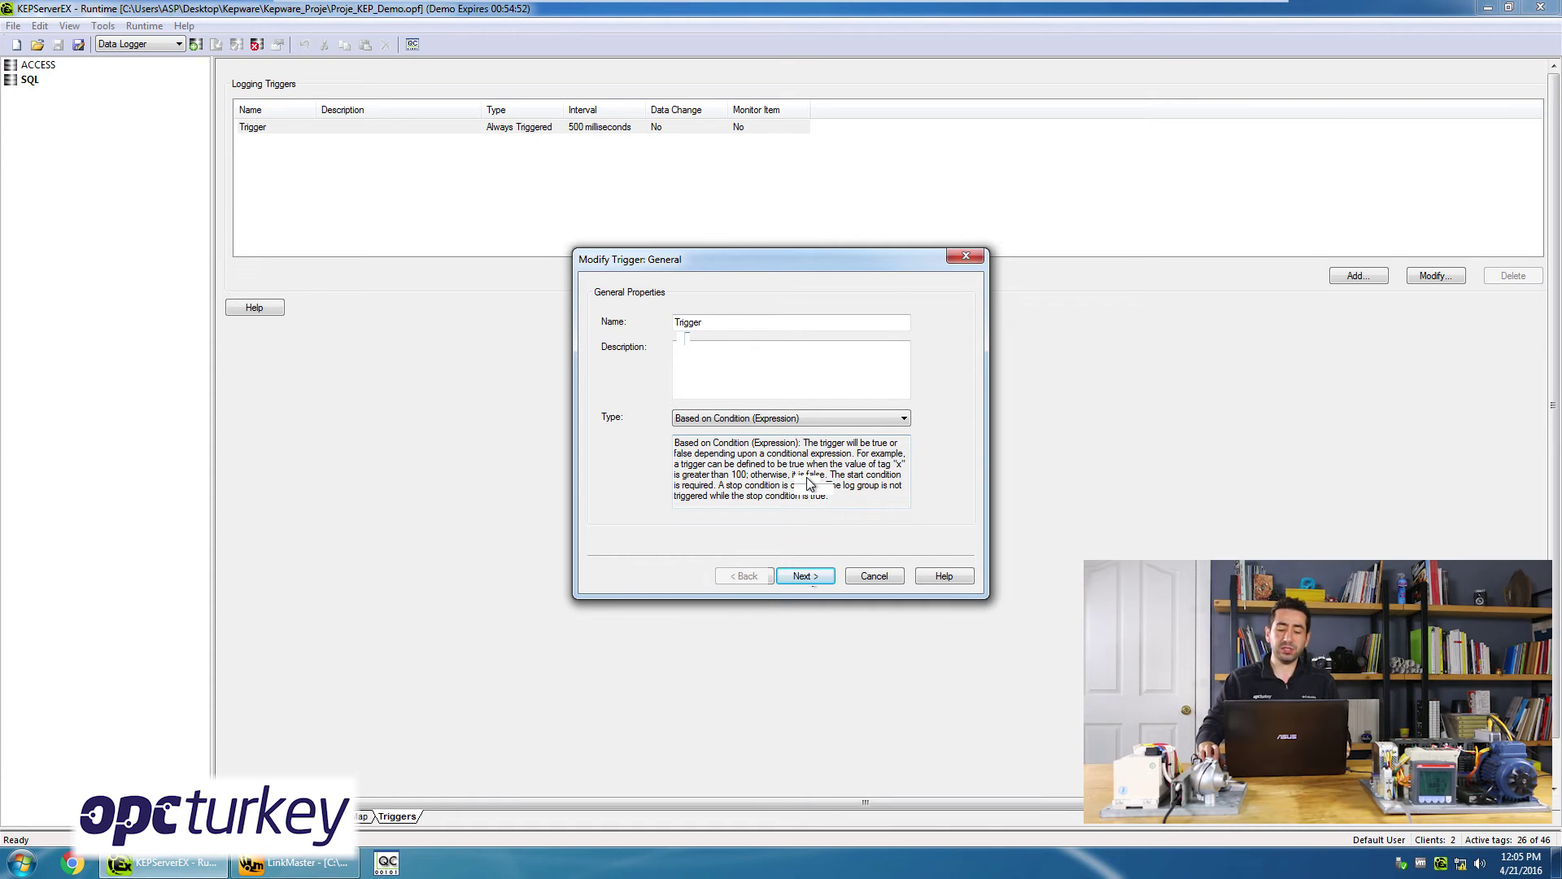
{"action": "left_click", "coordinate": [818, 418]}
{"action": "key", "text": "Return"}
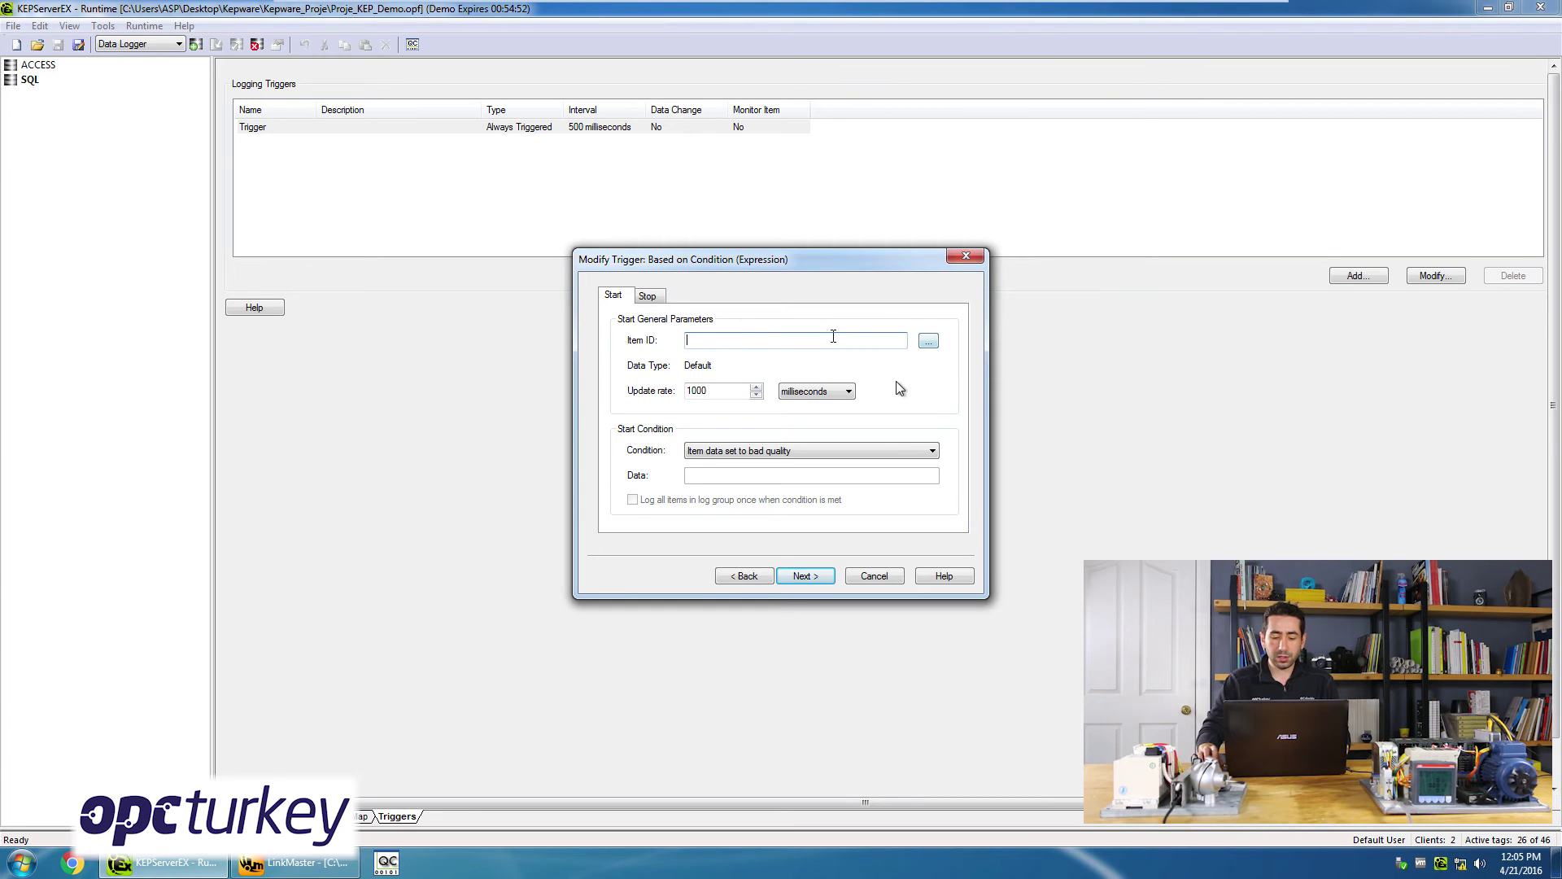
- Examine the tag selection and available start conditions for the expression trigger, and cancel the trigger modification
{"action": "left_click", "coordinate": [928, 341]}
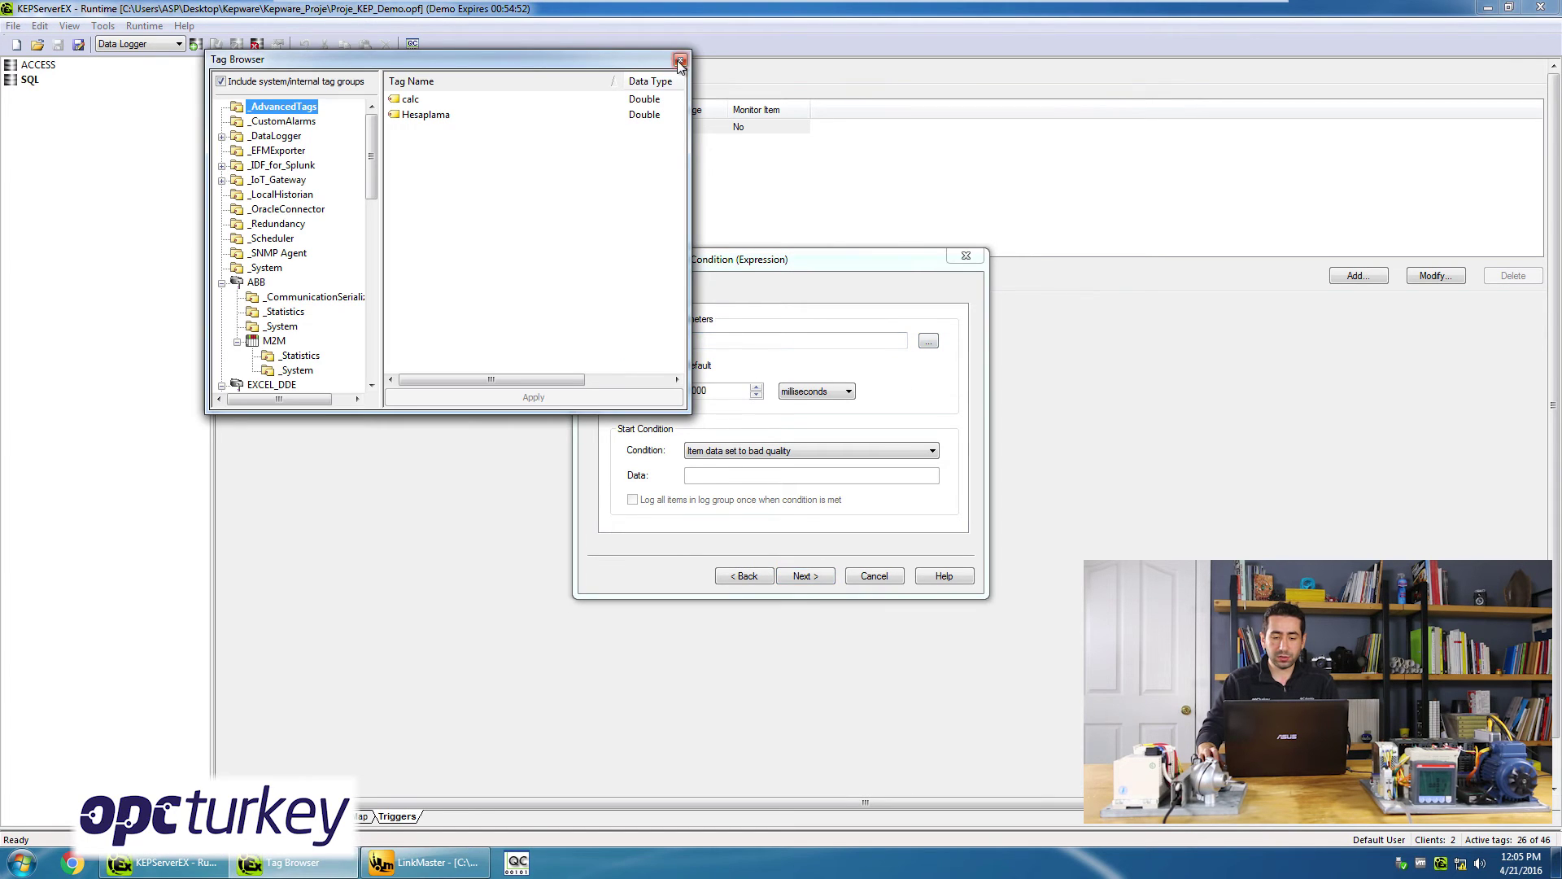
{"action": "left_click", "coordinate": [680, 60]}
{"action": "left_click", "coordinate": [744, 454]}
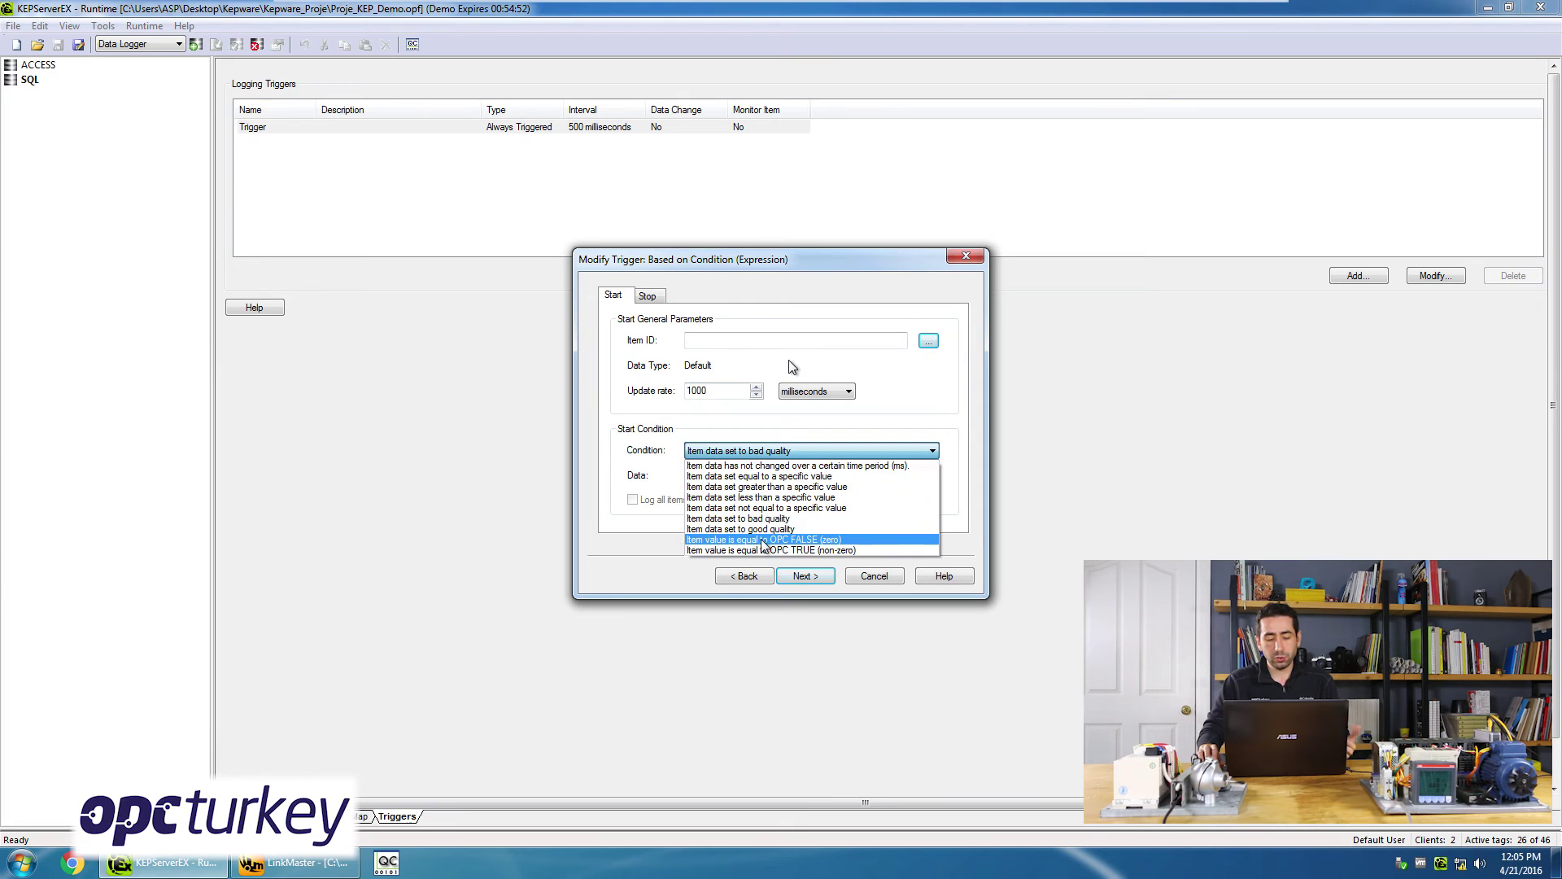
{"action": "left_click", "coordinate": [702, 420]}
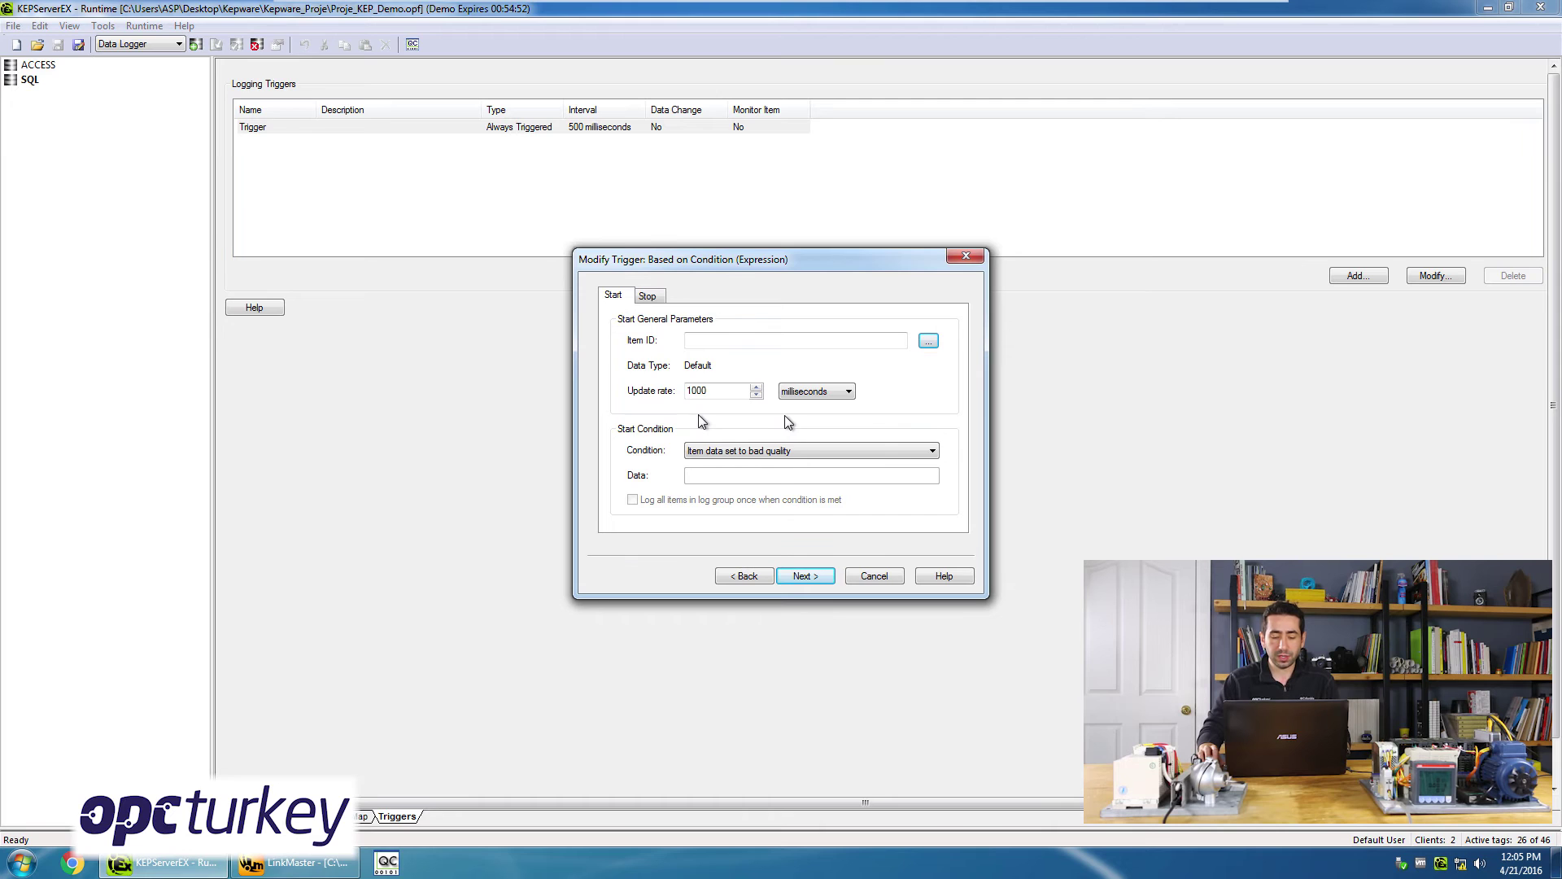
{"action": "left_click", "coordinate": [797, 450]}
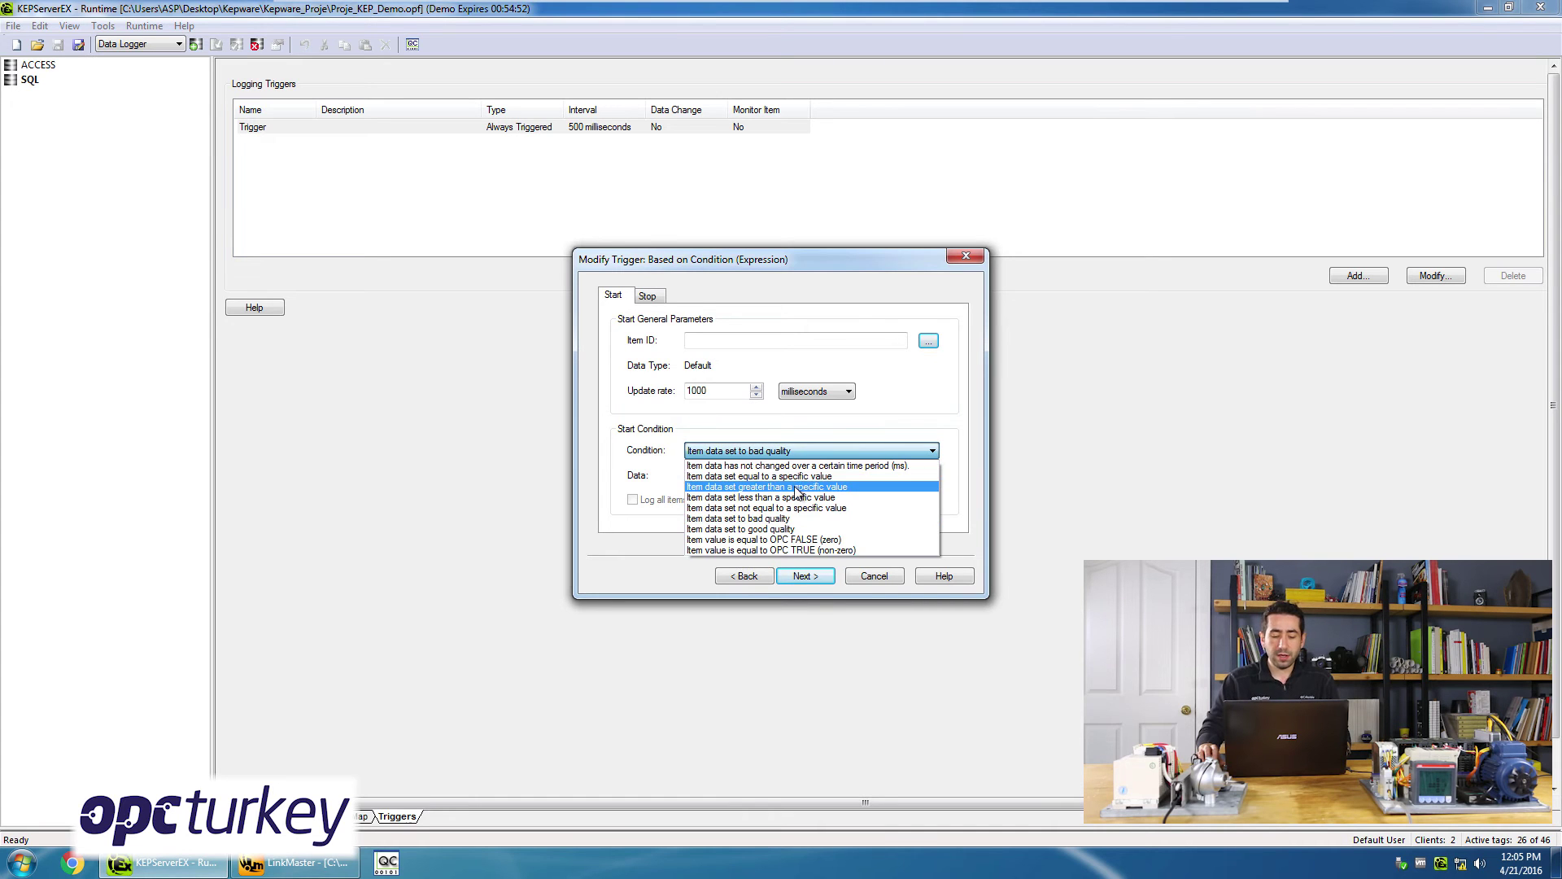
{"action": "left_click", "coordinate": [793, 433]}
{"action": "left_click", "coordinate": [794, 450]}
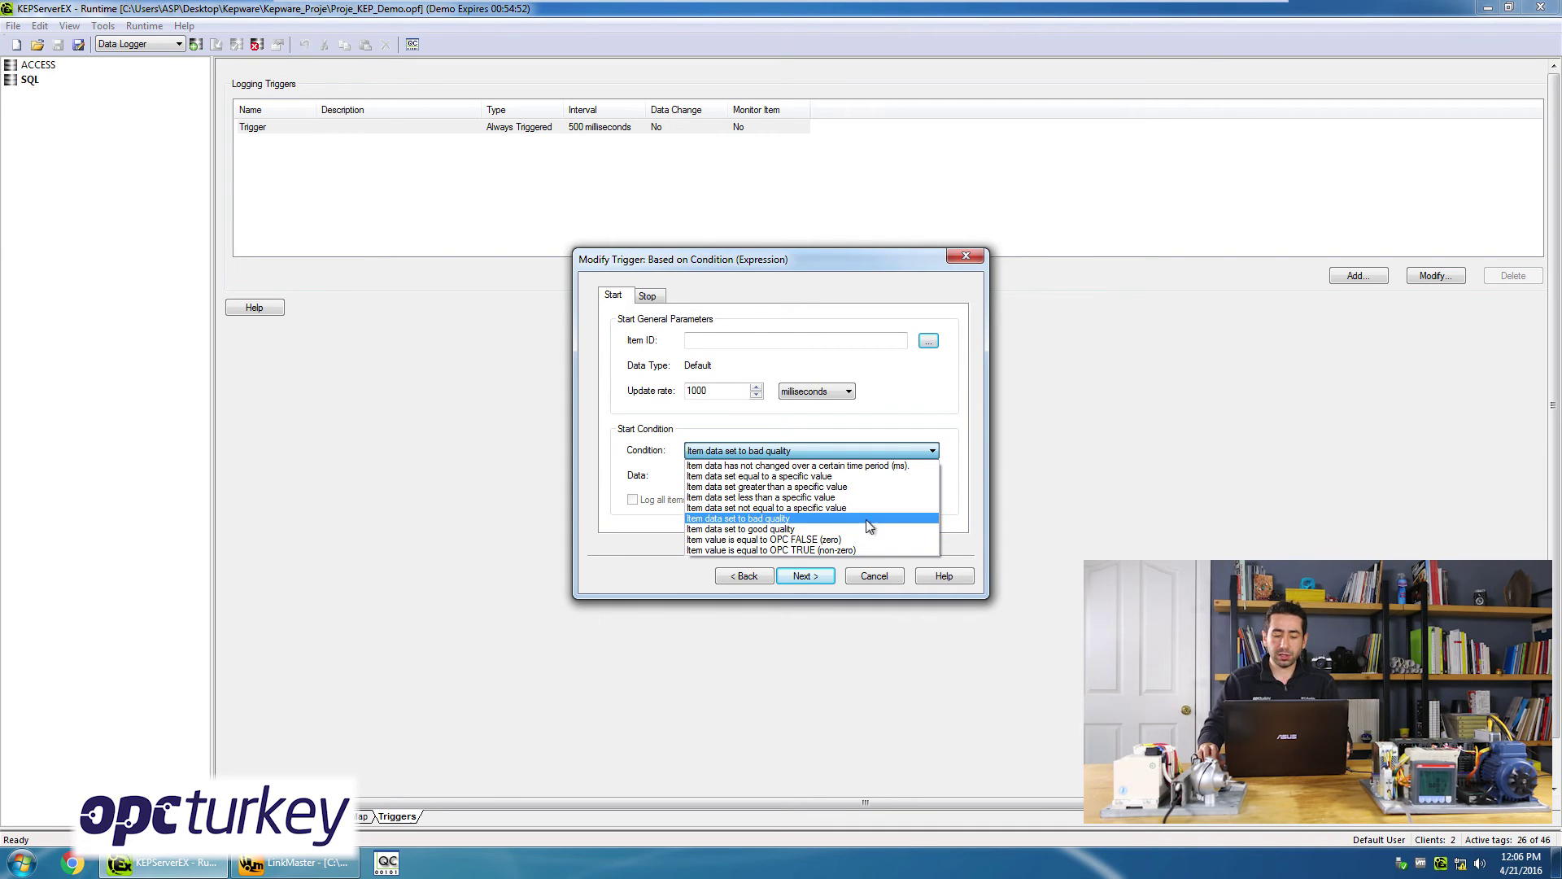
{"action": "left_click", "coordinate": [742, 518]}
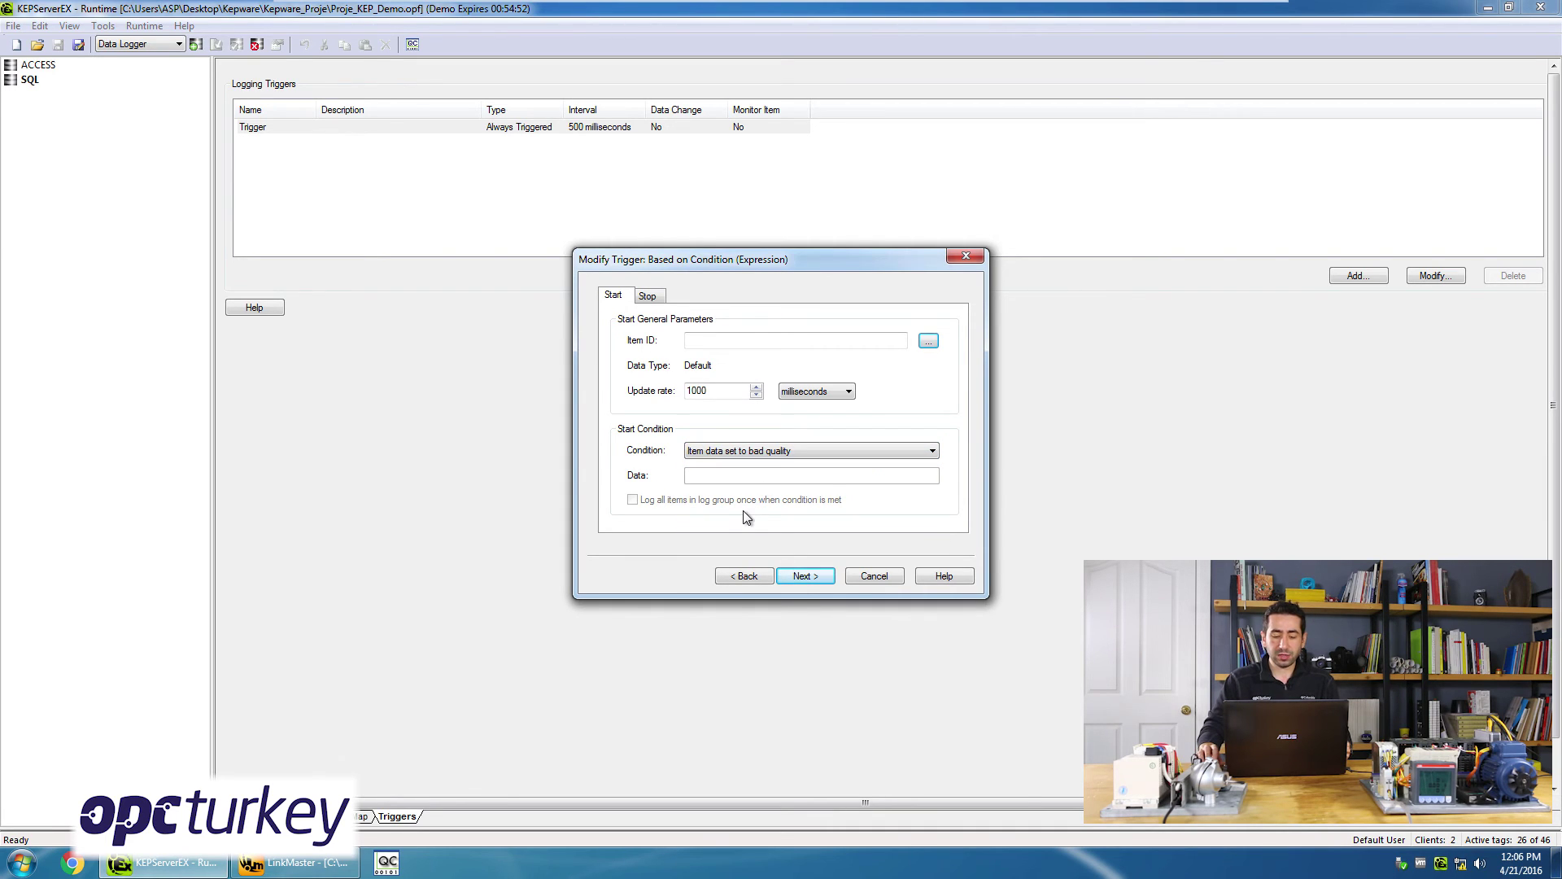
{"action": "left_click", "coordinate": [874, 577]}
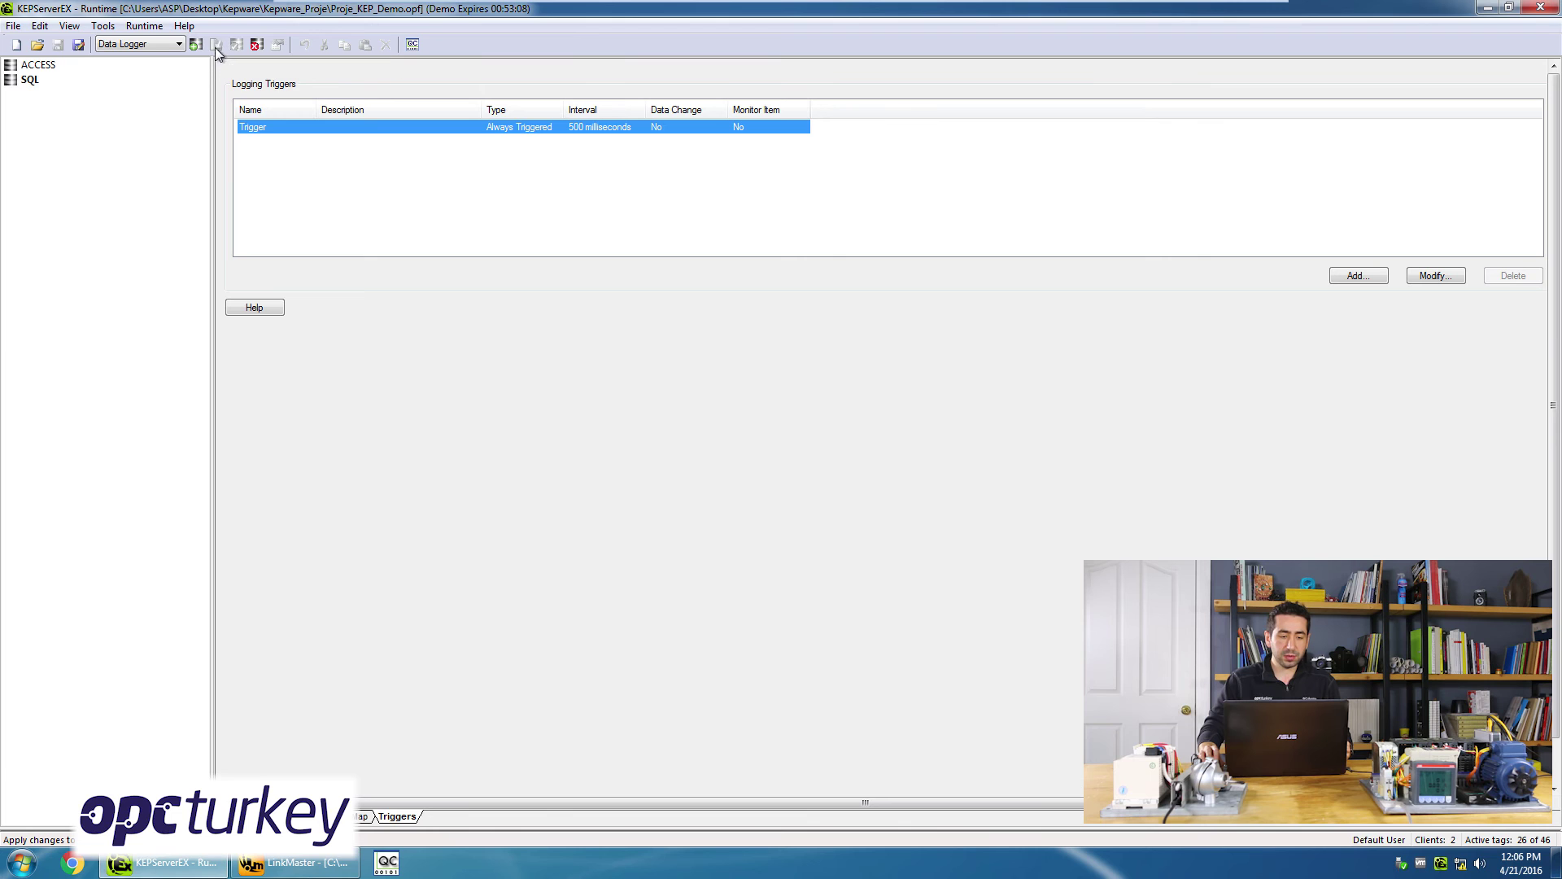
- Switch to Microsoft SQL Server Management Studio and connect to the Database Engine using Windows Authentication
{"action": "left_click", "coordinate": [22, 862]}
{"action": "left_click", "coordinate": [90, 514]}
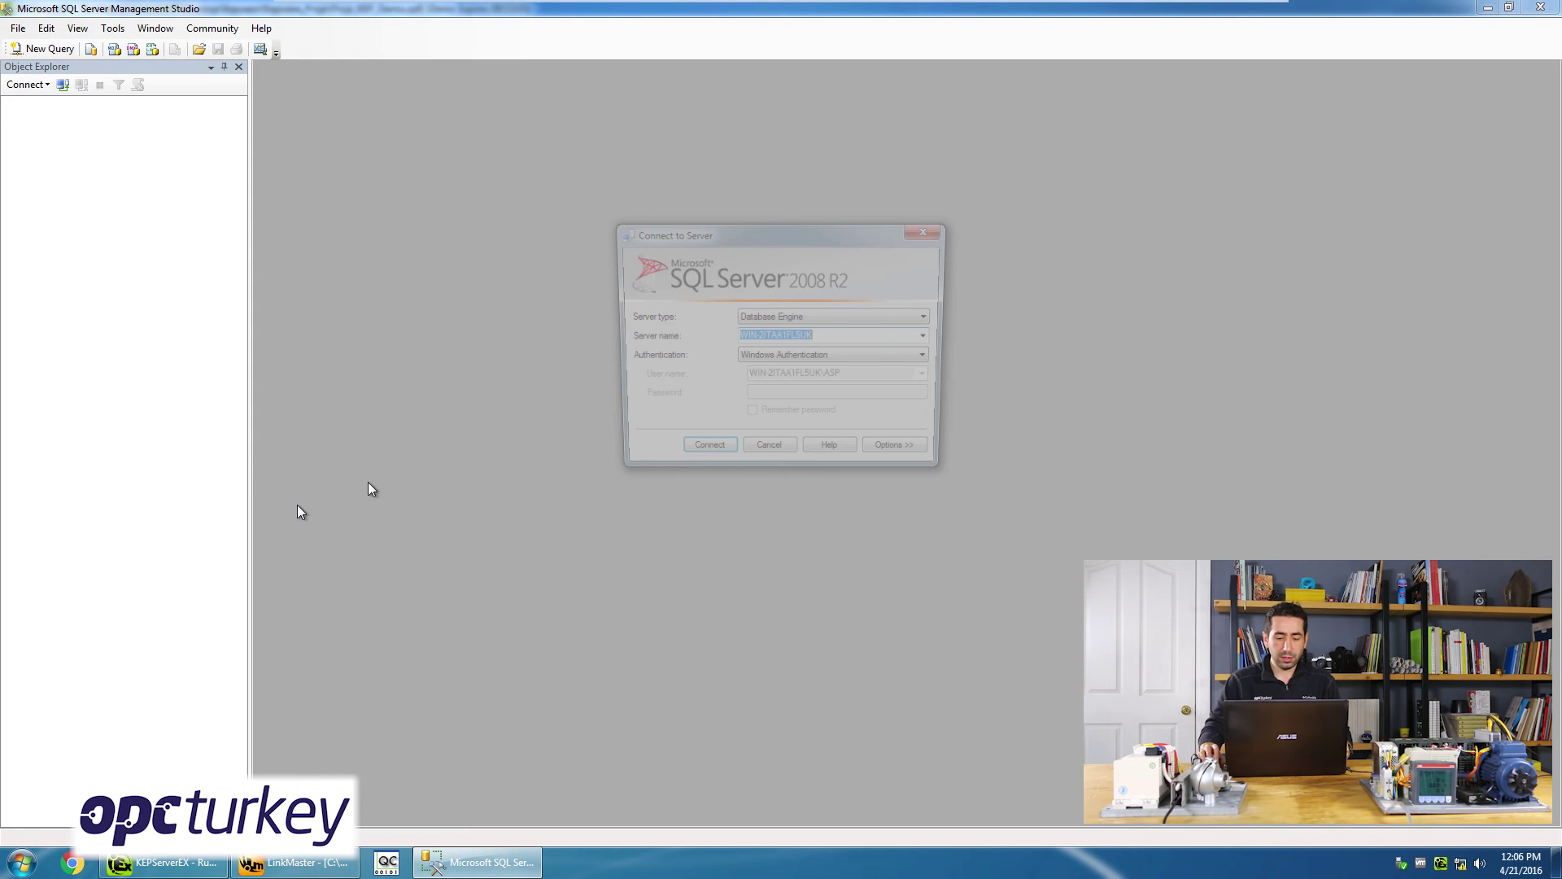
{"action": "left_click", "coordinate": [709, 445]}
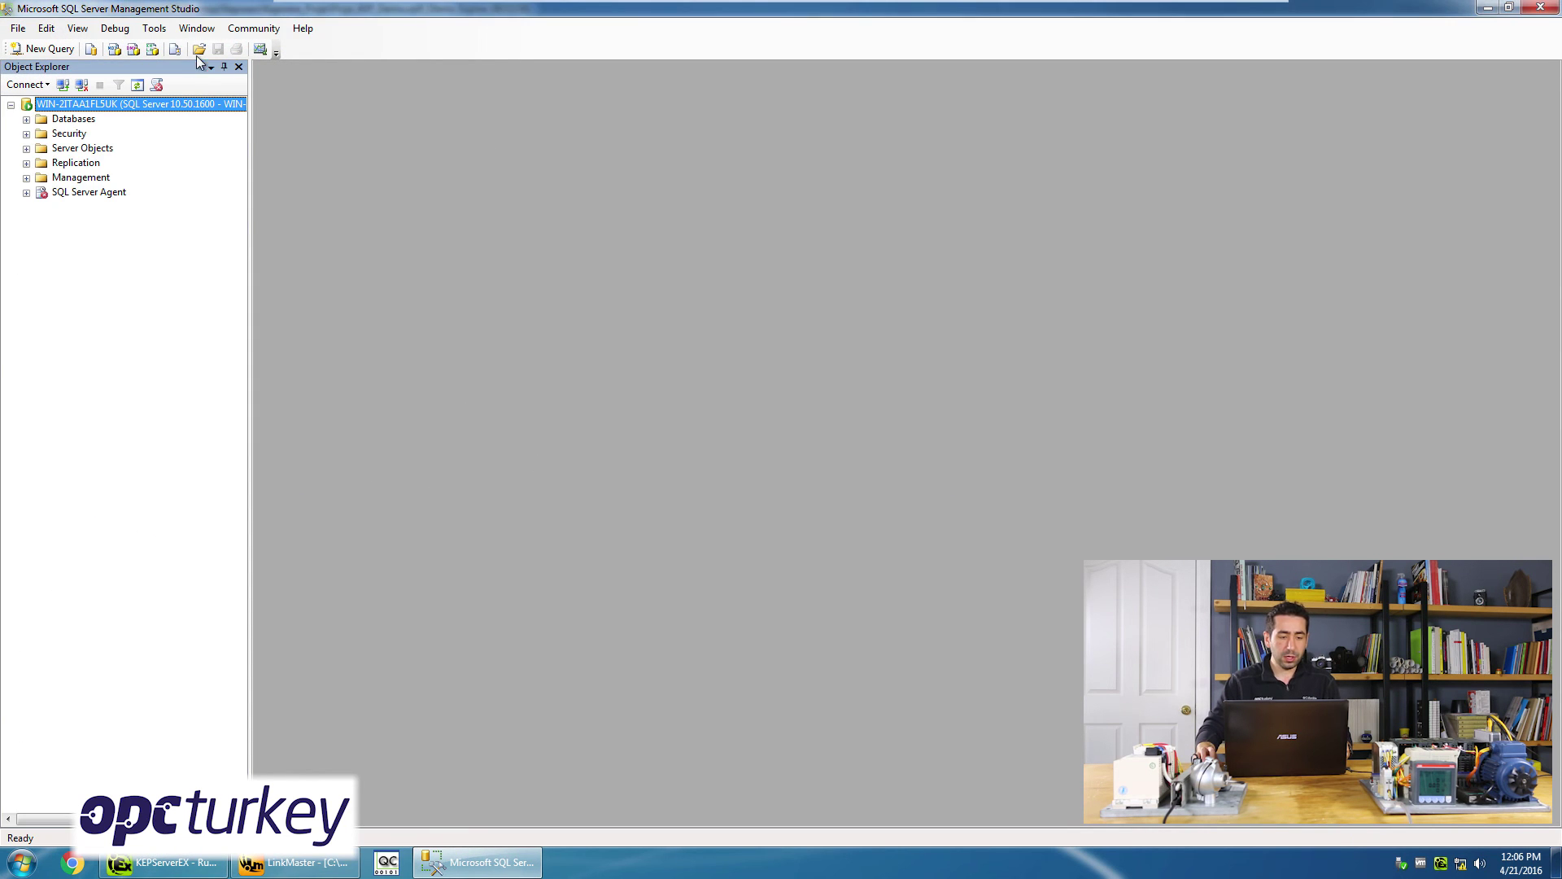
- Open the SQLQuery file from the Kepware_Proje folder and run its query on opcturkey_table
{"action": "left_click", "coordinate": [199, 50]}
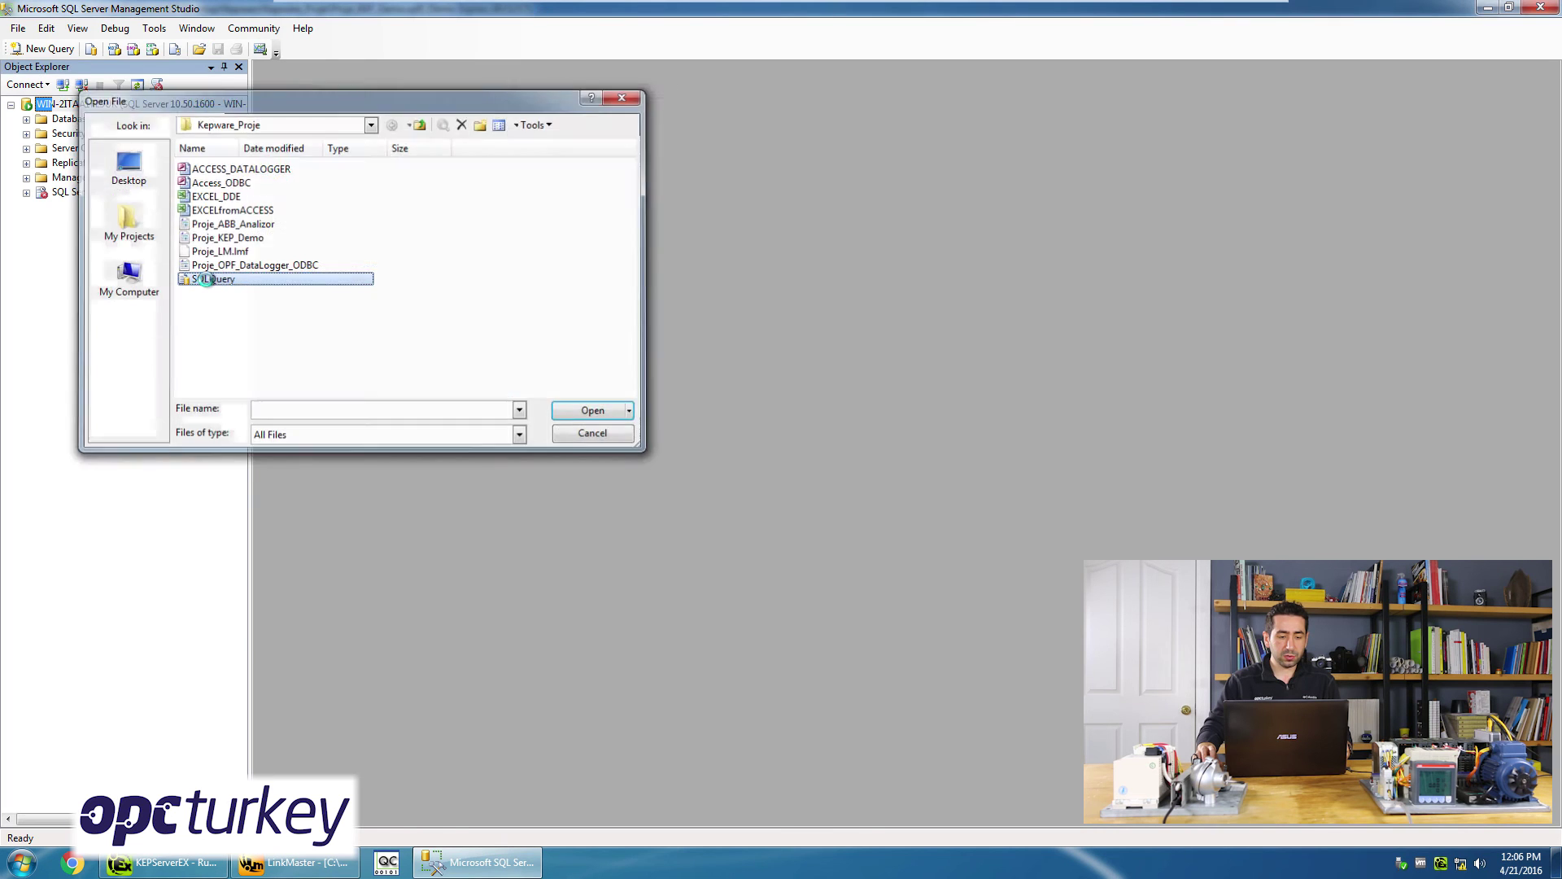
{"action": "double_click", "coordinate": [221, 275]}
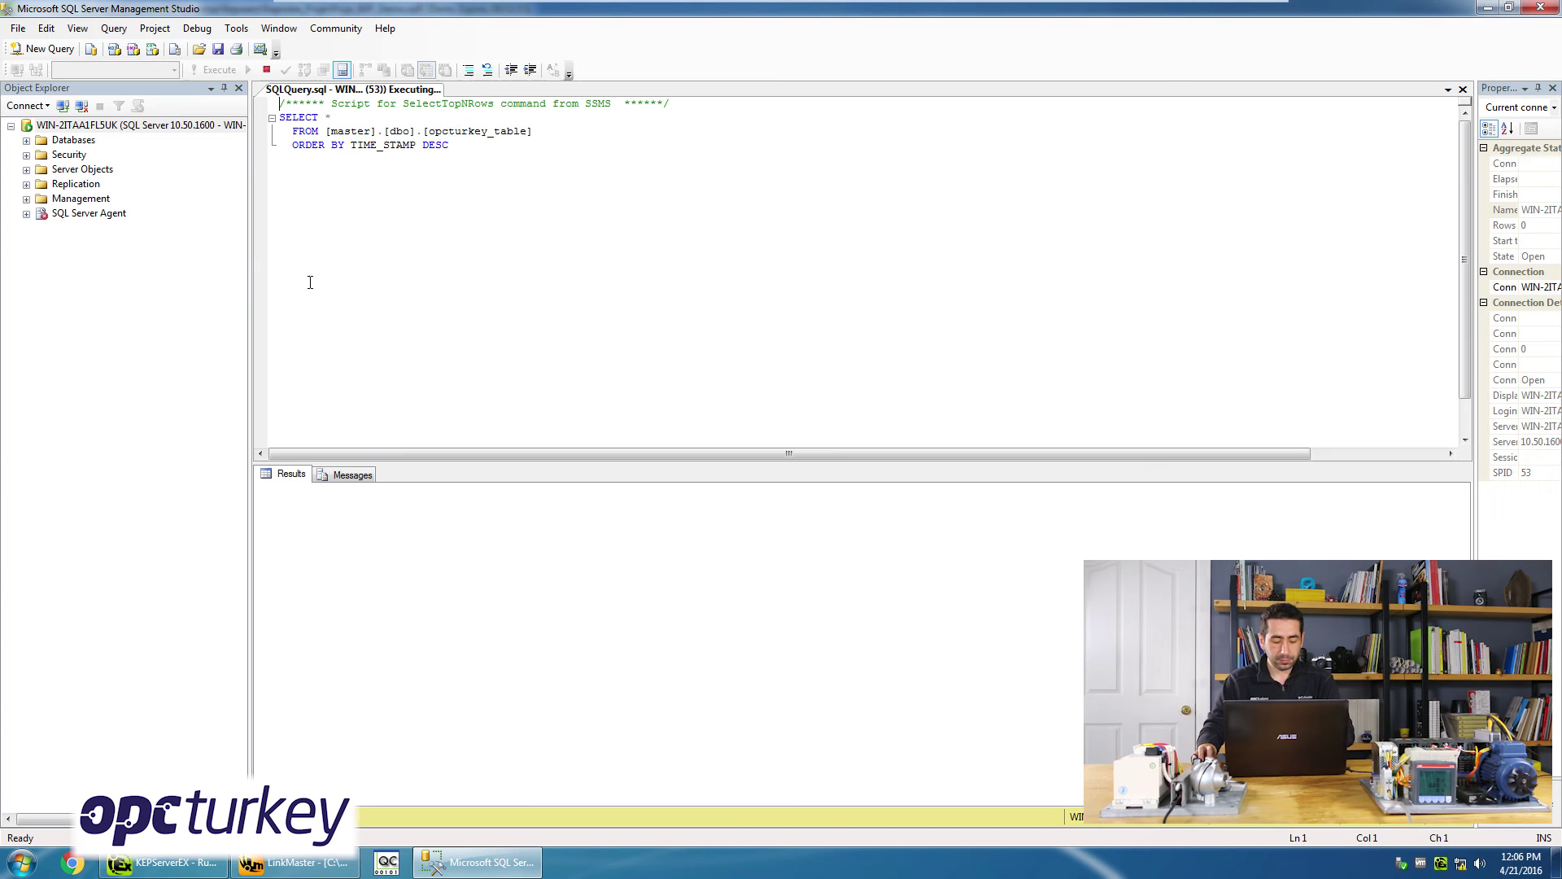
{"action": "left_click", "coordinate": [341, 162]}
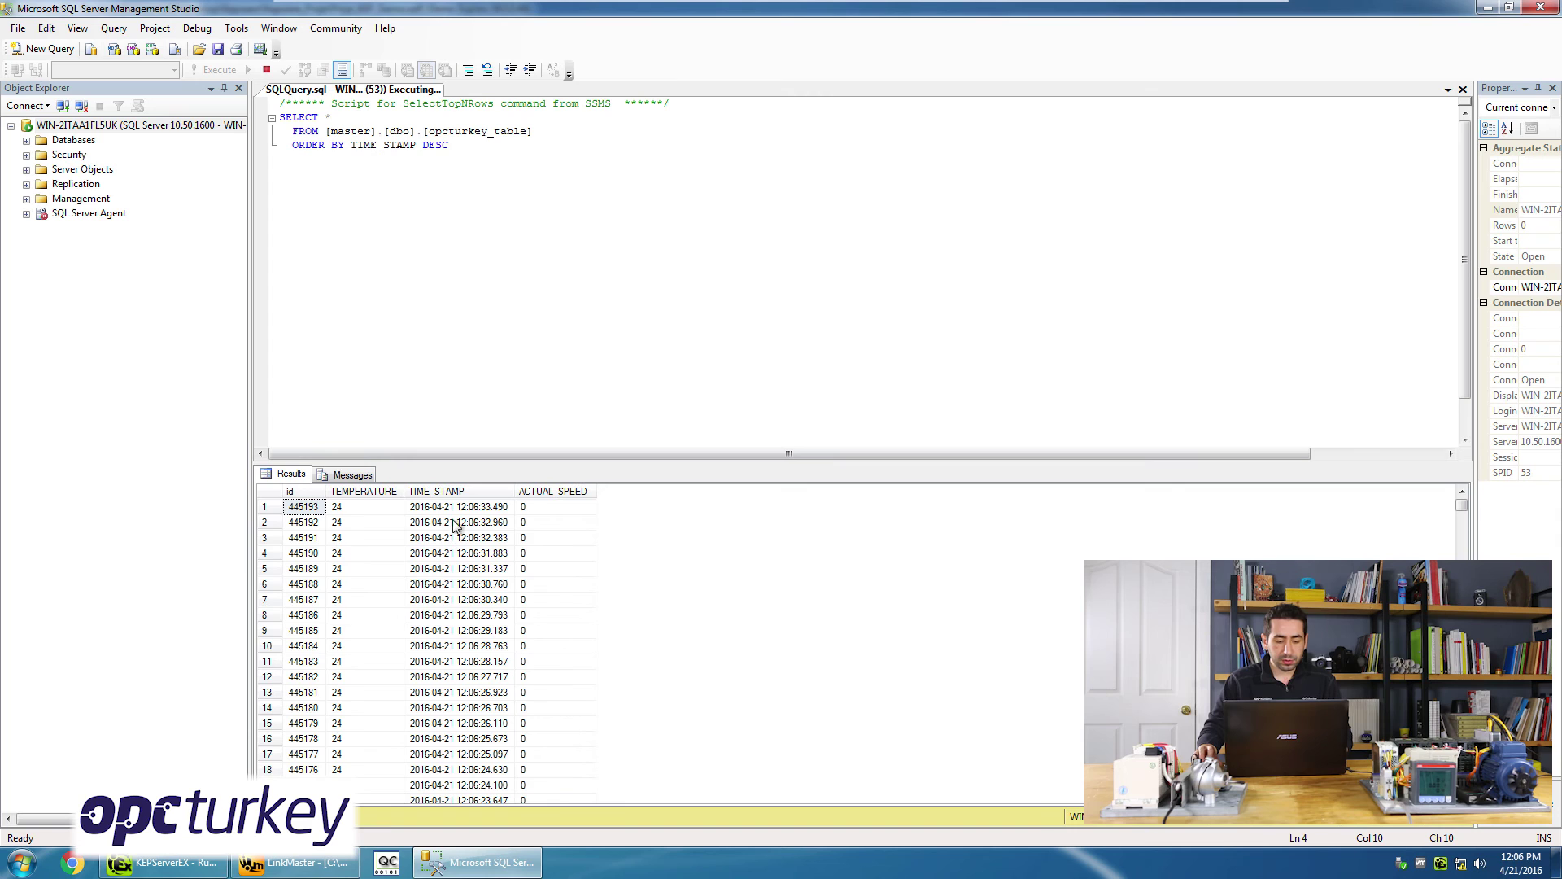
- Rerun the opcturkey_table query repeatedly to check the newest logged motor temperature and actual speed values
{"action": "key", "text": "F5"}
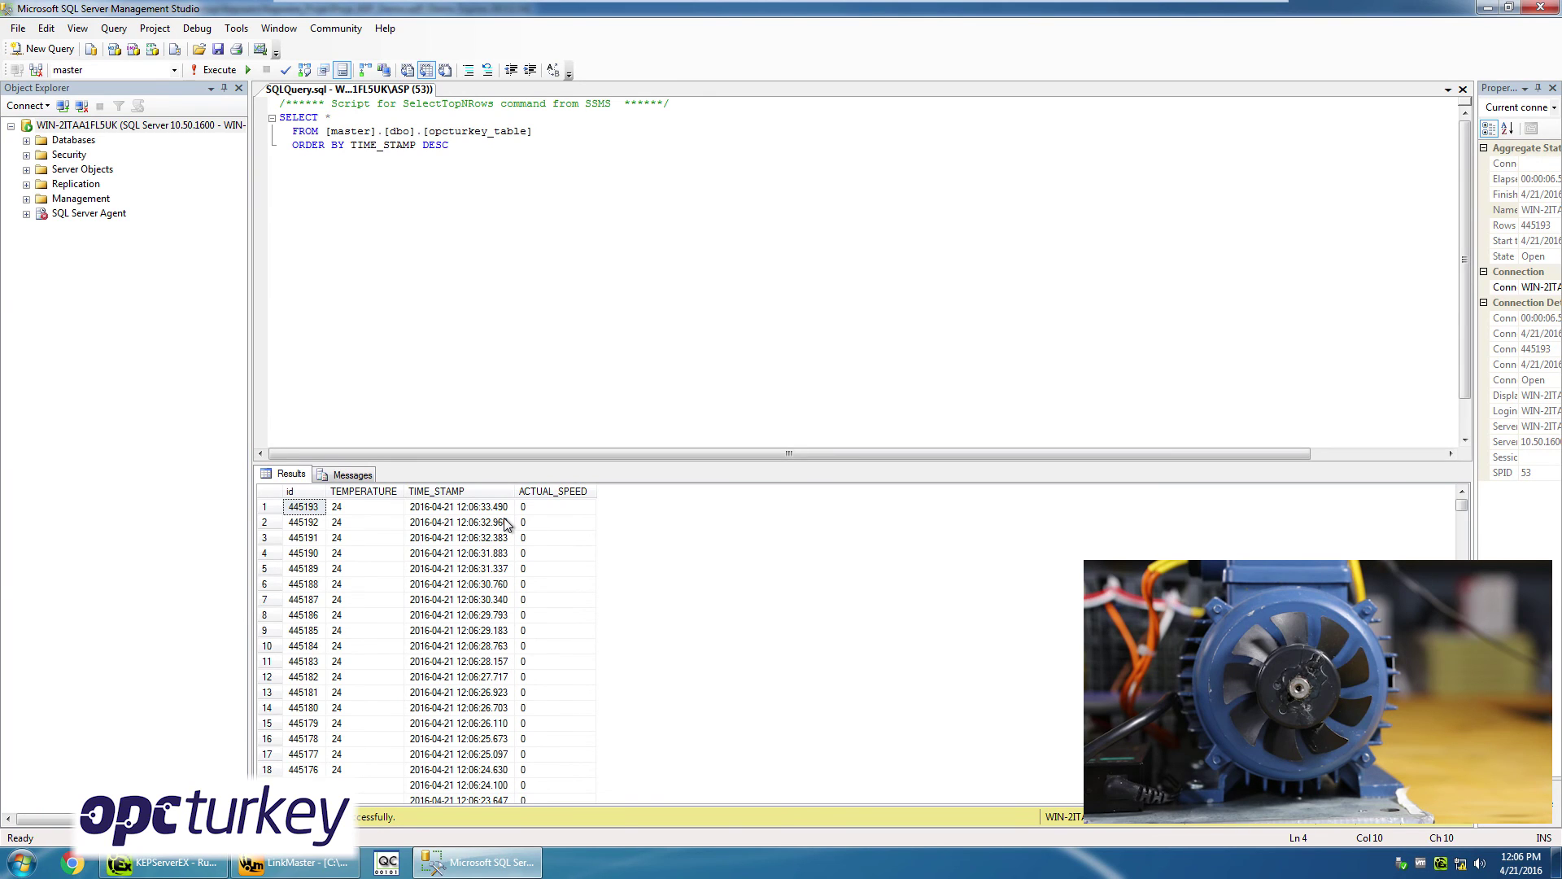
{"action": "key", "text": "F5"}
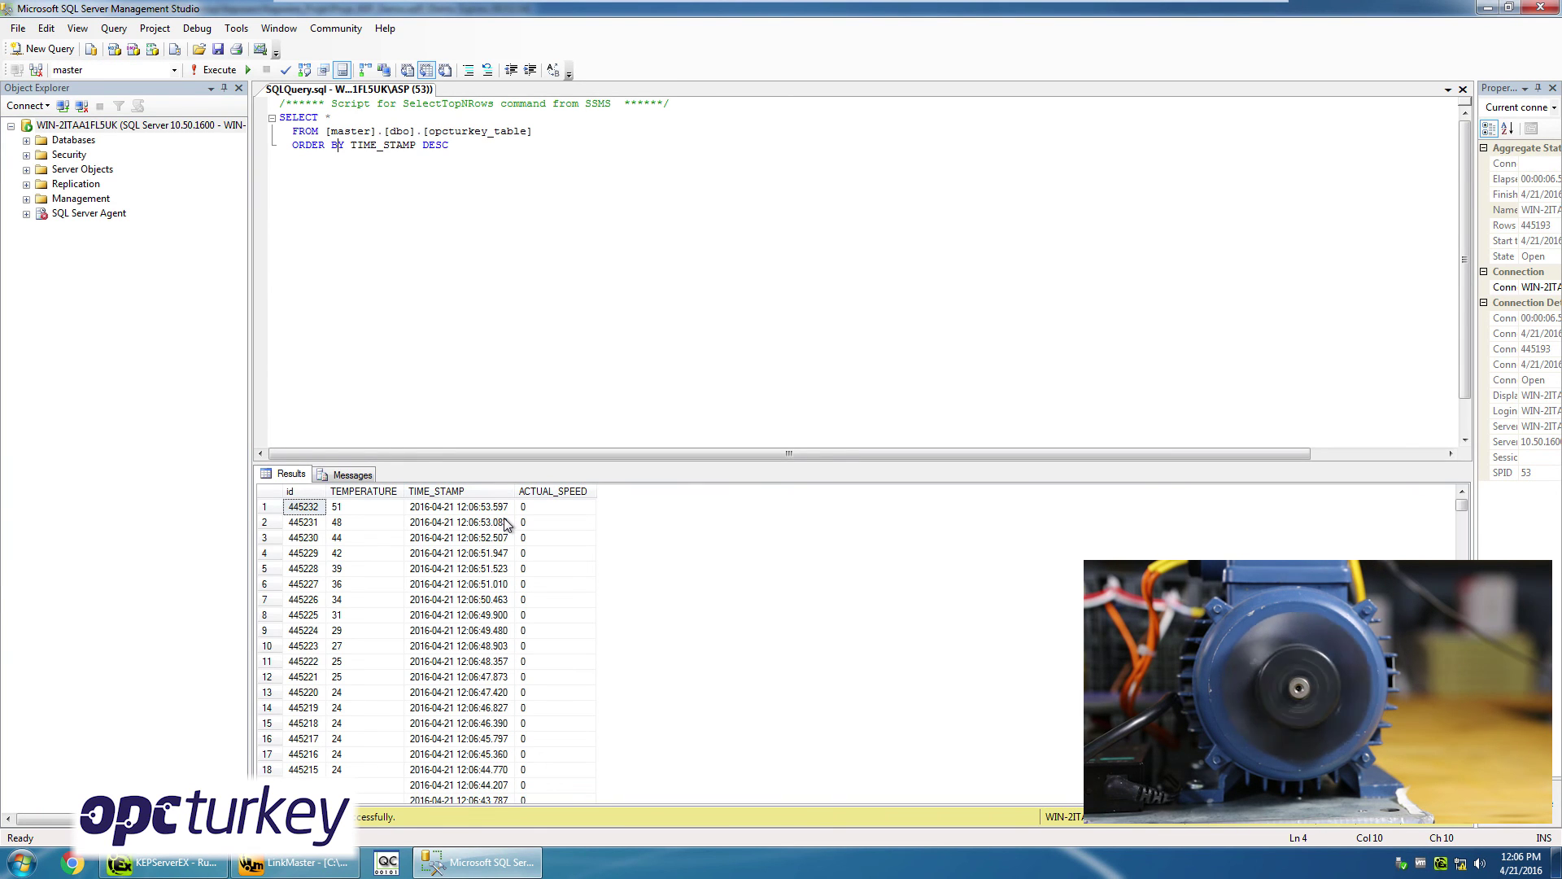
{"action": "key", "text": "F5"}
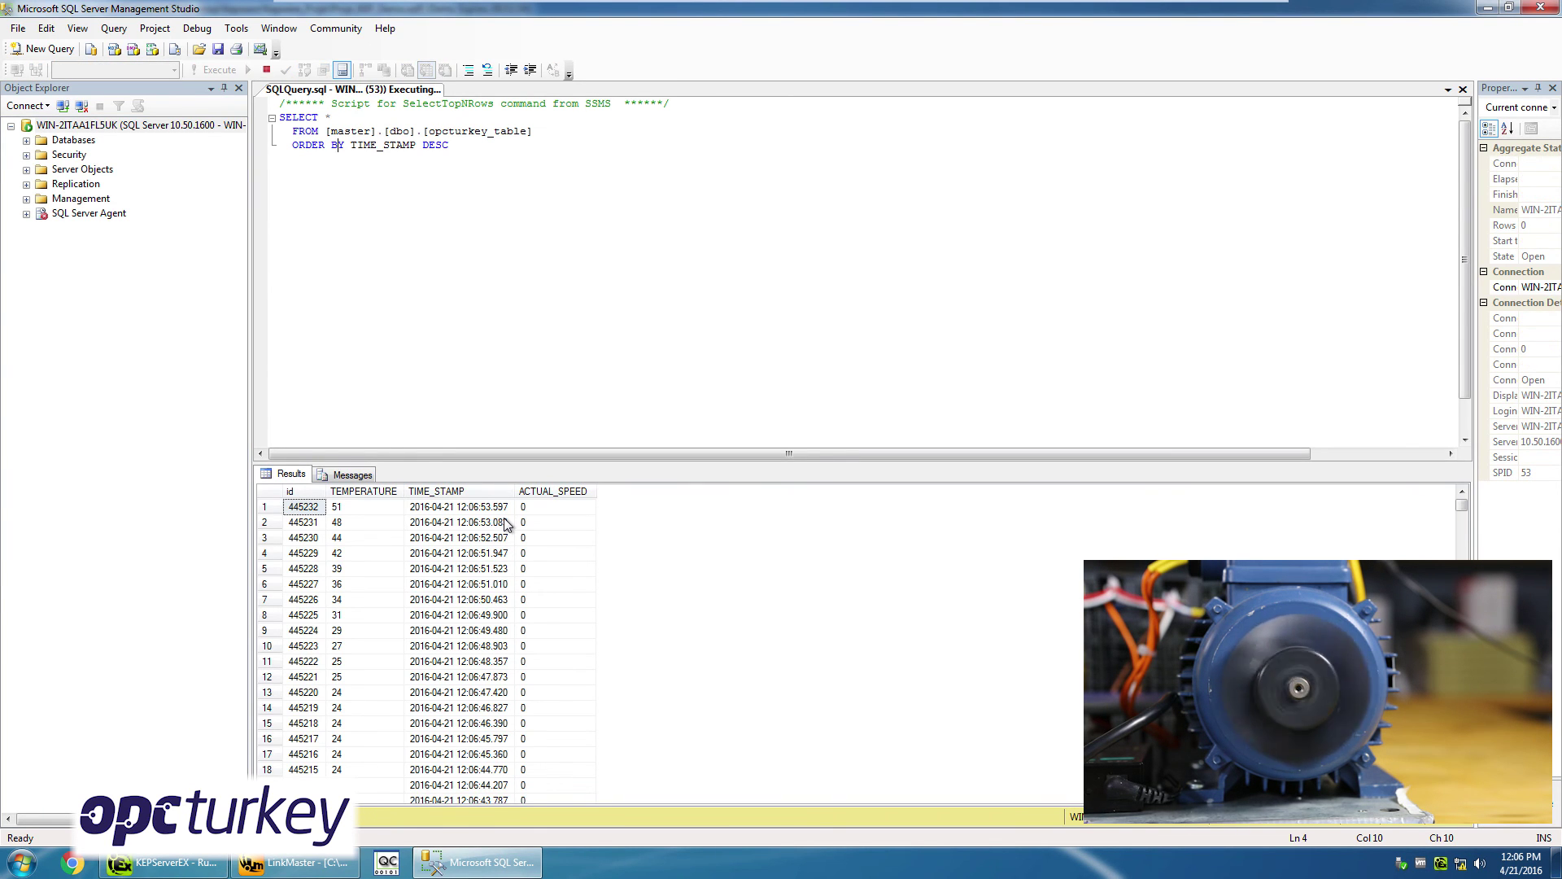
{"action": "key", "text": "F5"}
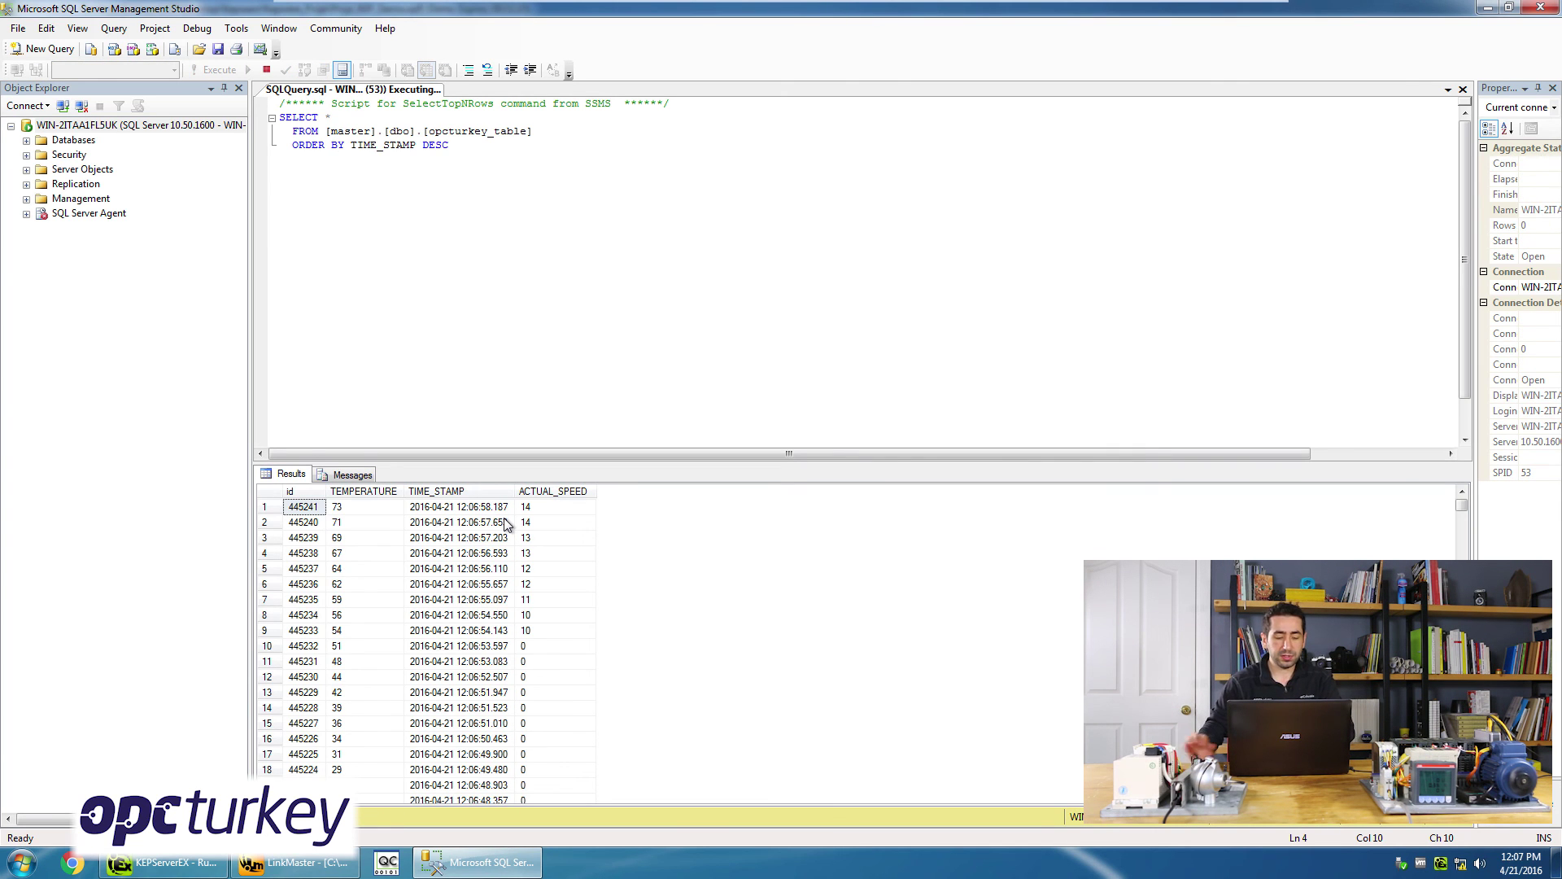
{"action": "key", "text": "F5"}
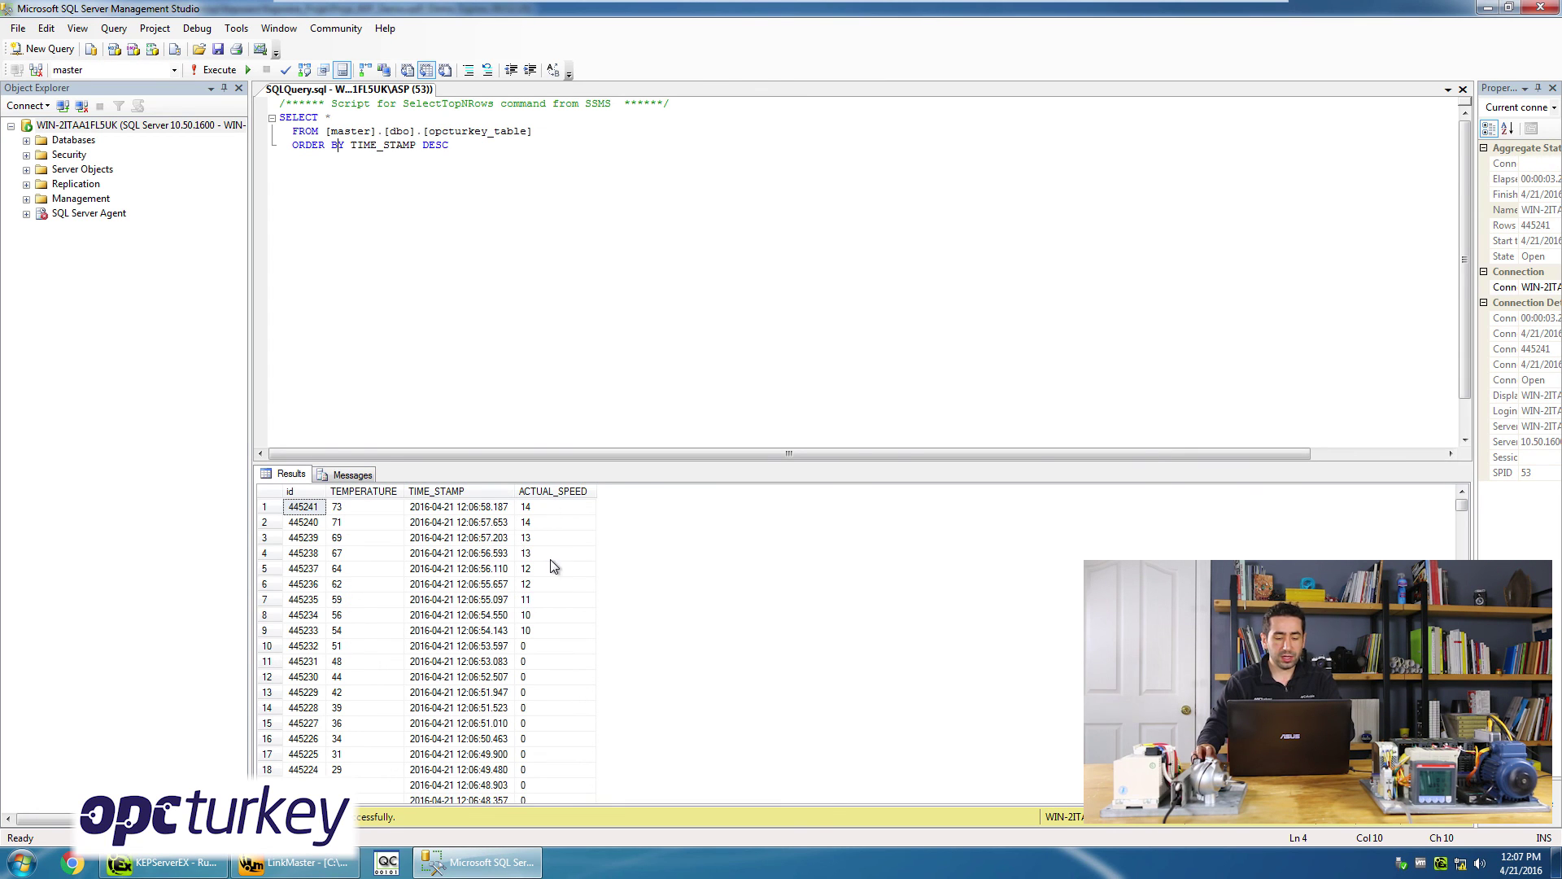
{"action": "key", "text": "F5"}
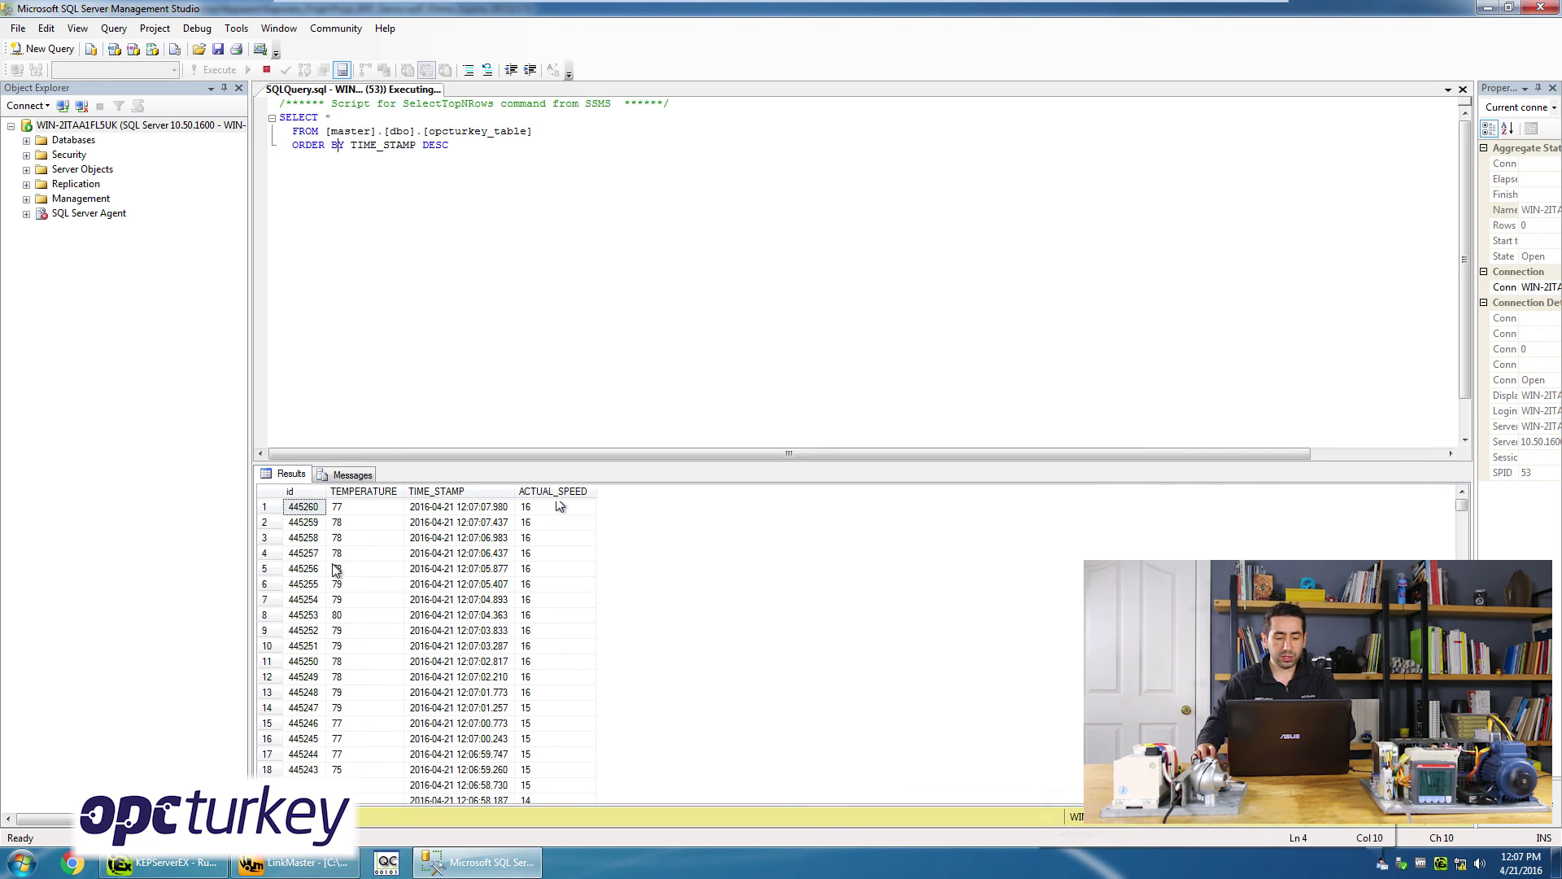